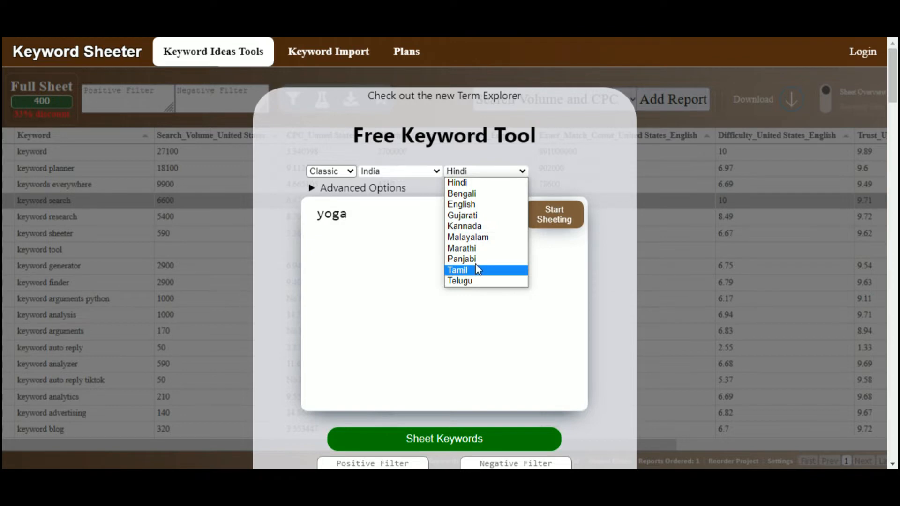
Set the keyword tool's language to English and its search type to Classic
left_click(484, 211)
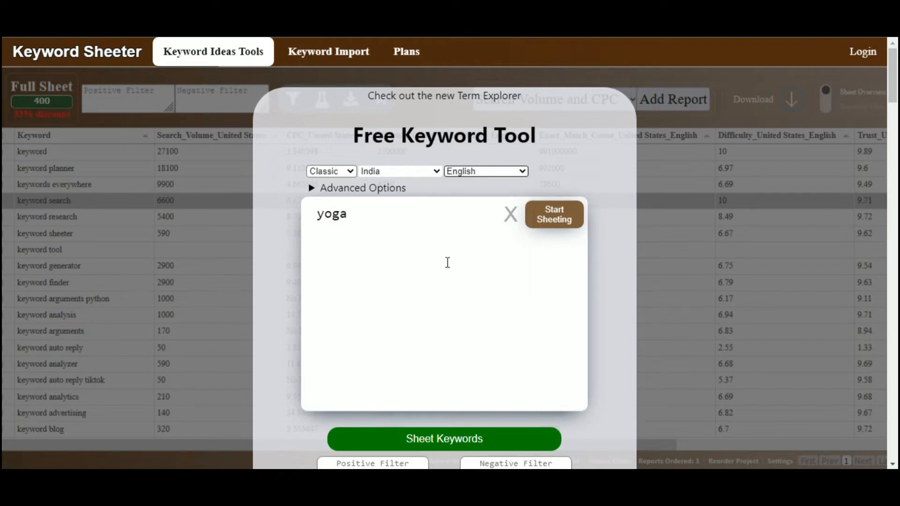
left_click(350, 171)
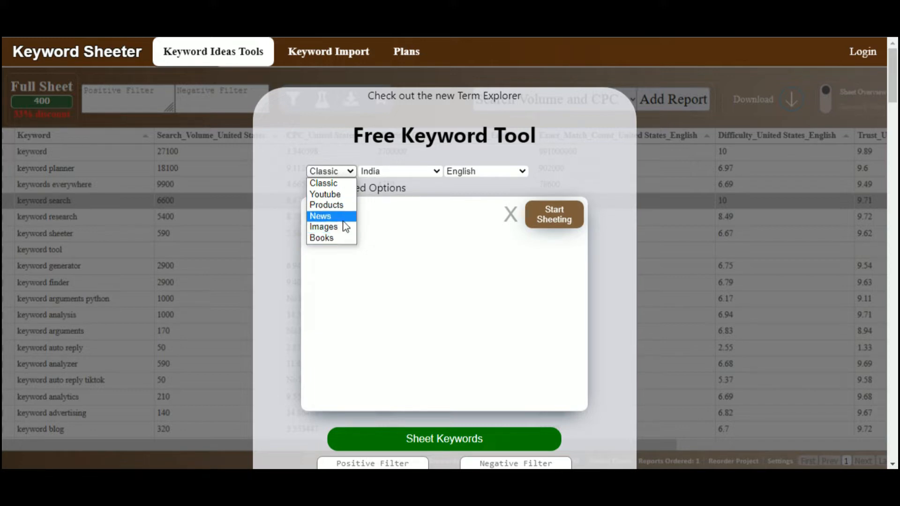
left_click(347, 182)
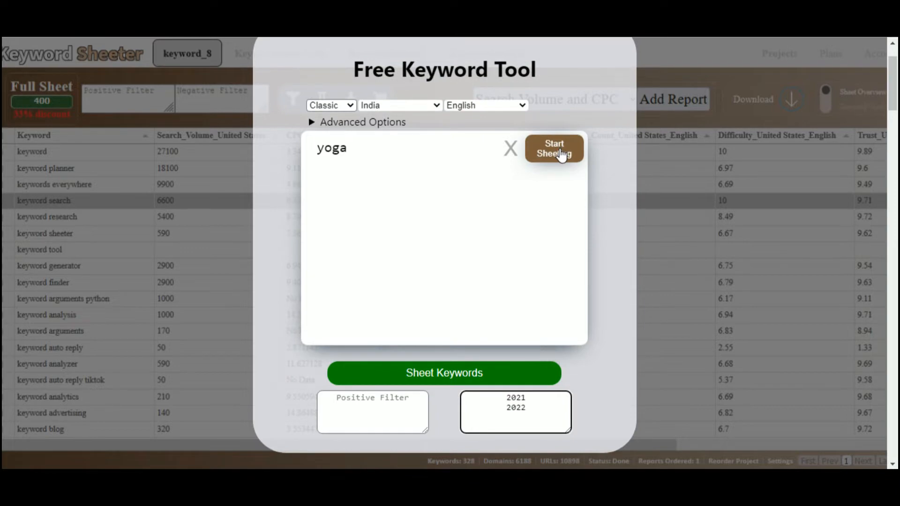
Generate keyword ideas for "yoga", stop the run once enough are listed, and save the resulting list
left_click(561, 155)
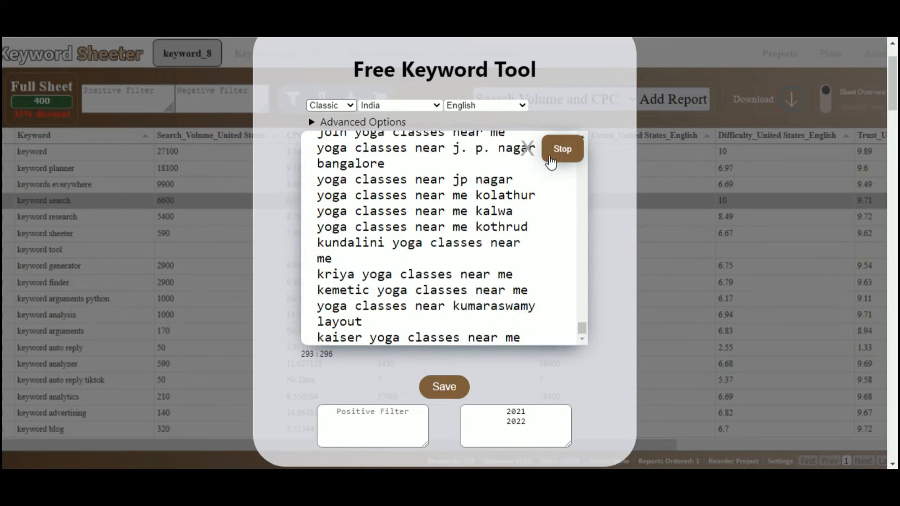
left_click(551, 162)
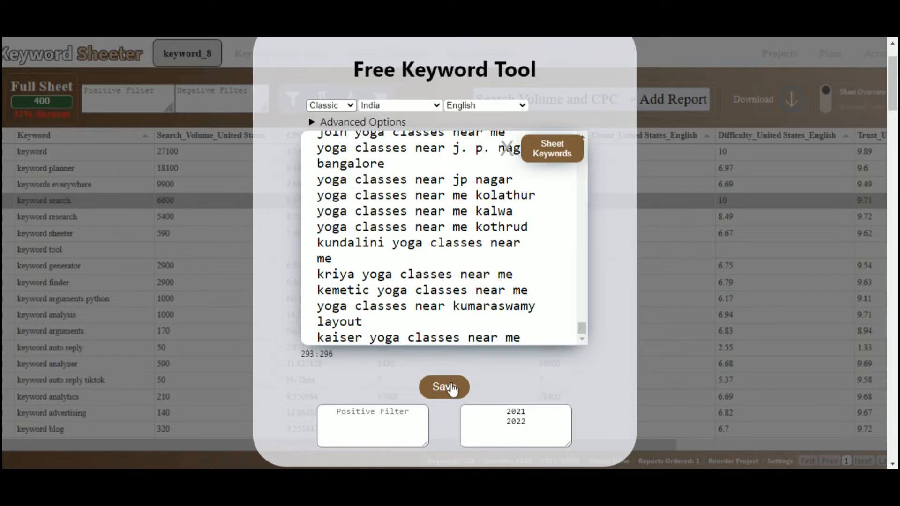
left_click(450, 386)
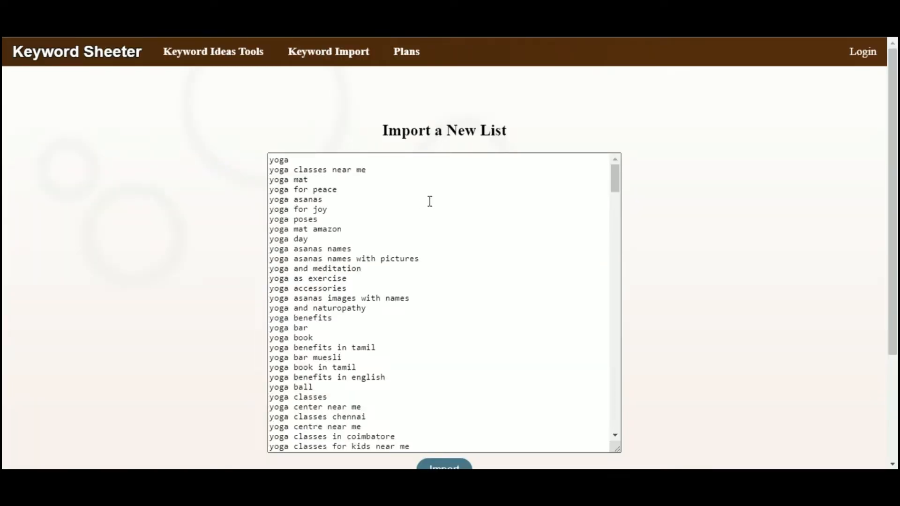
Review the saved yoga keywords down to the end of the list and import them as a new list
scroll(428, 243, "down", 5)
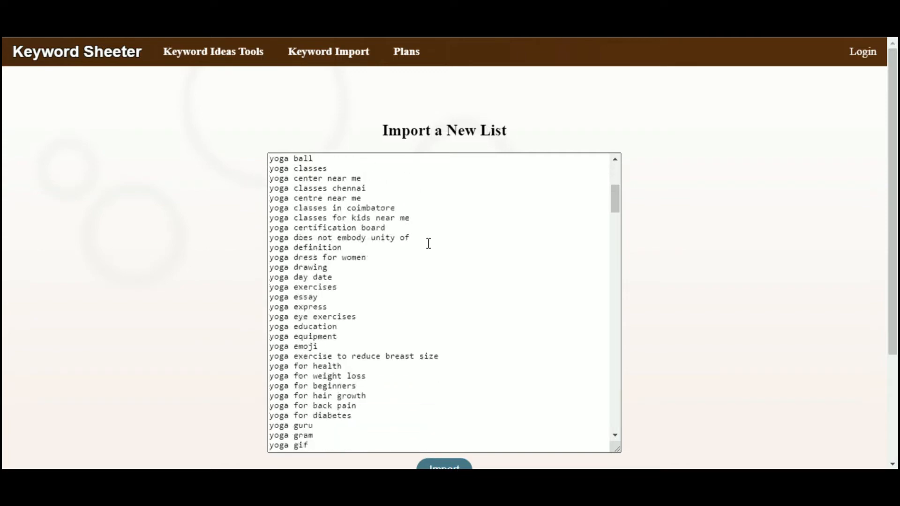
scroll(428, 243, "down", 8)
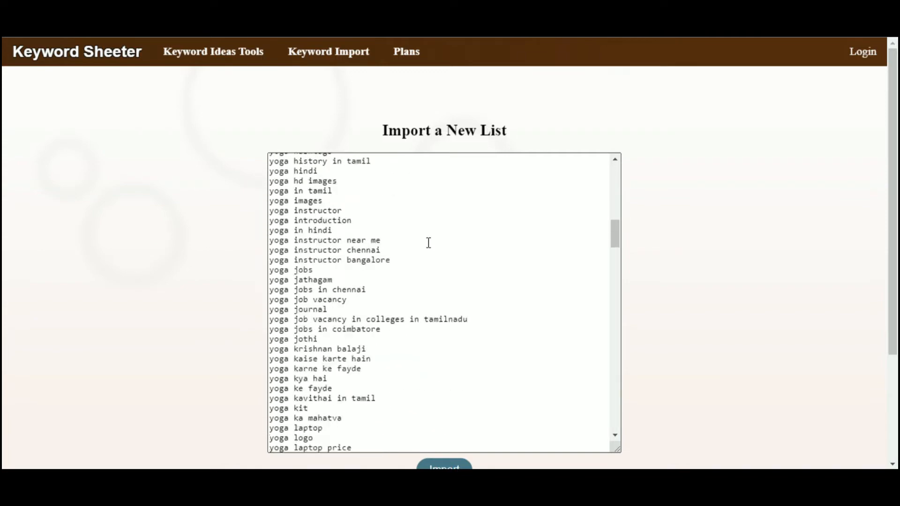
scroll(429, 243, "down", 20)
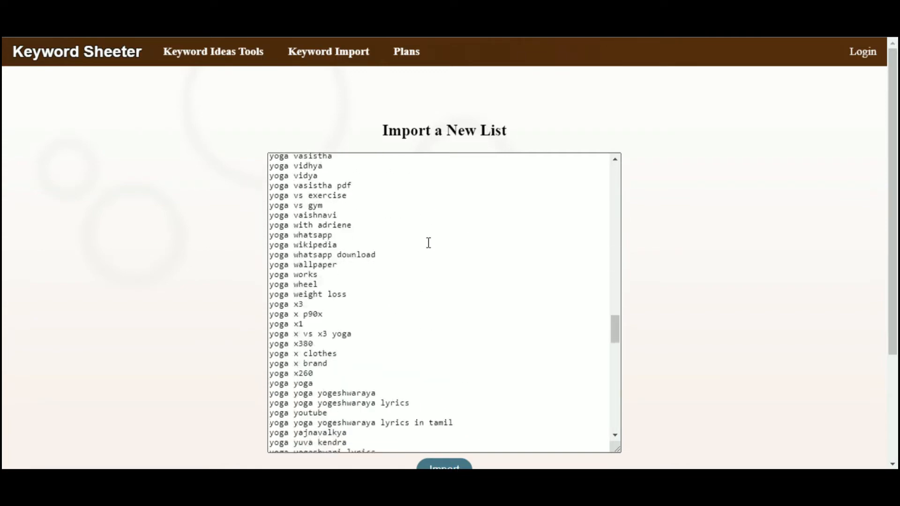
scroll(429, 243, "down", 10)
scroll(671, 293, "down", 3)
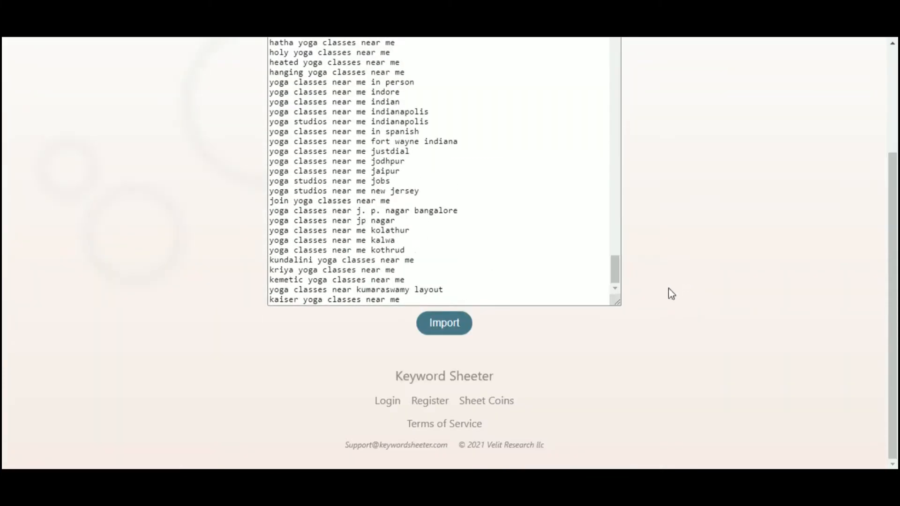
left_click(457, 323)
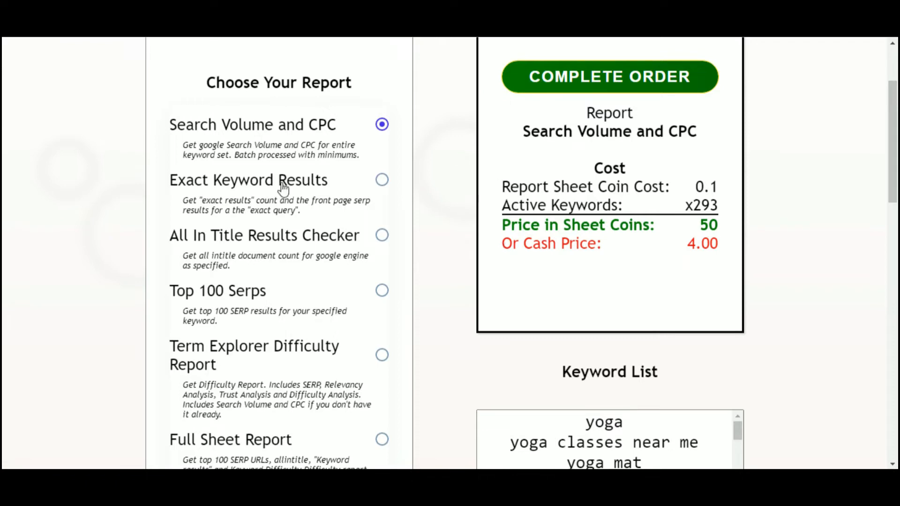
Copy the entire Keyword List from the report order page and paste it into a blank Notepad document
scroll(488, 220, "down", 7)
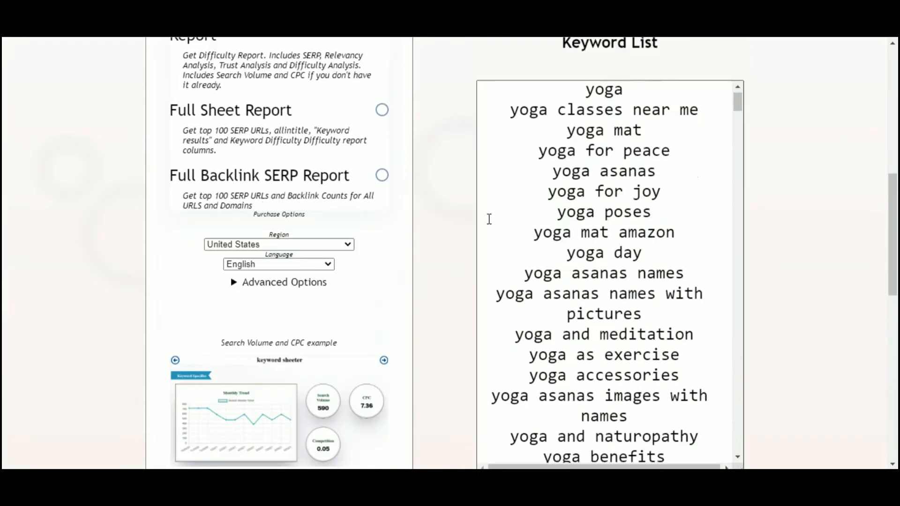
scroll(619, 202, "down", 4)
key("ctrl+a")
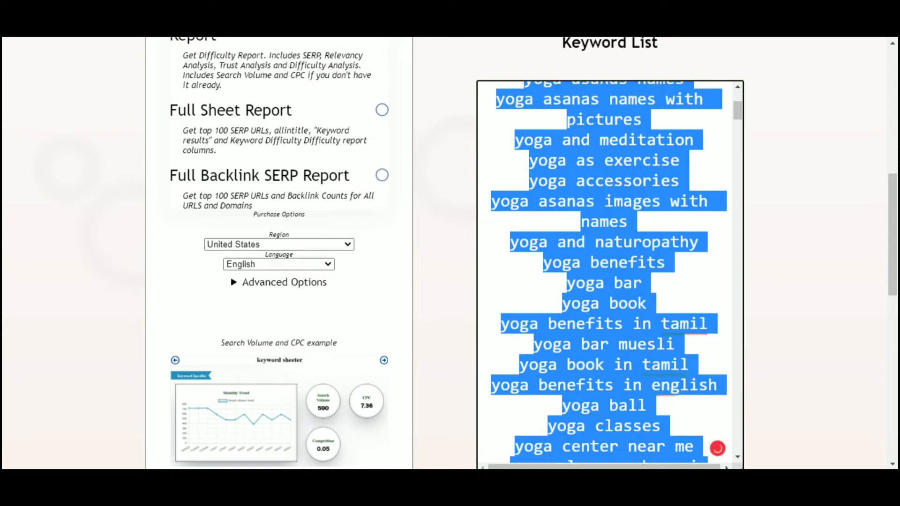
left_click(662, 485)
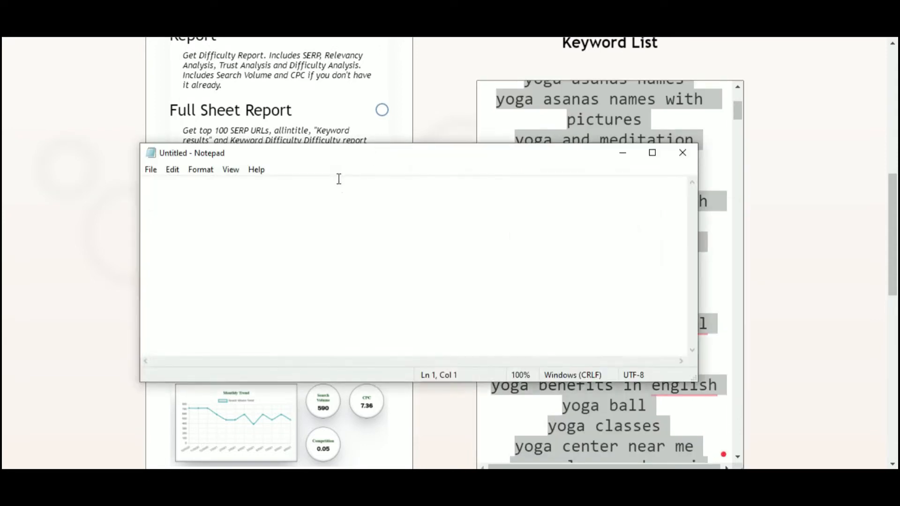
key("ctrl+v")
scroll(354, 309, "up", 10)
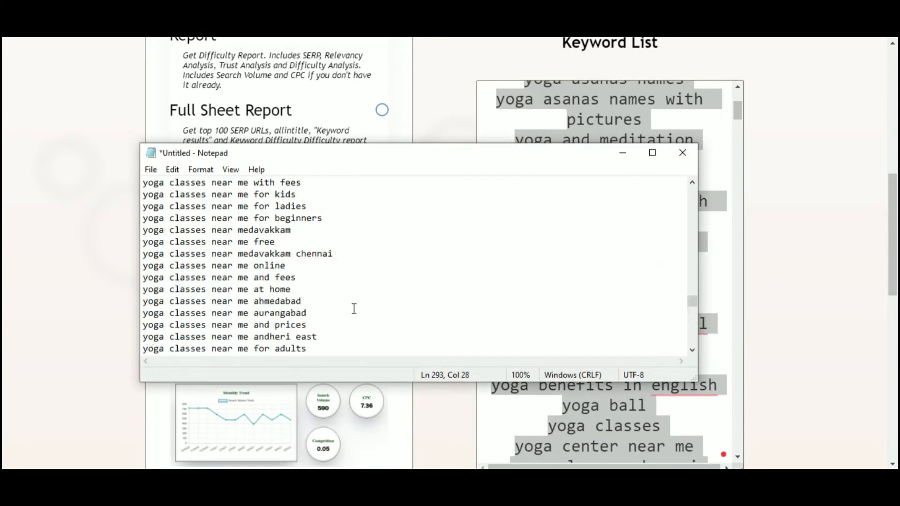
scroll(354, 308, "up", 20)
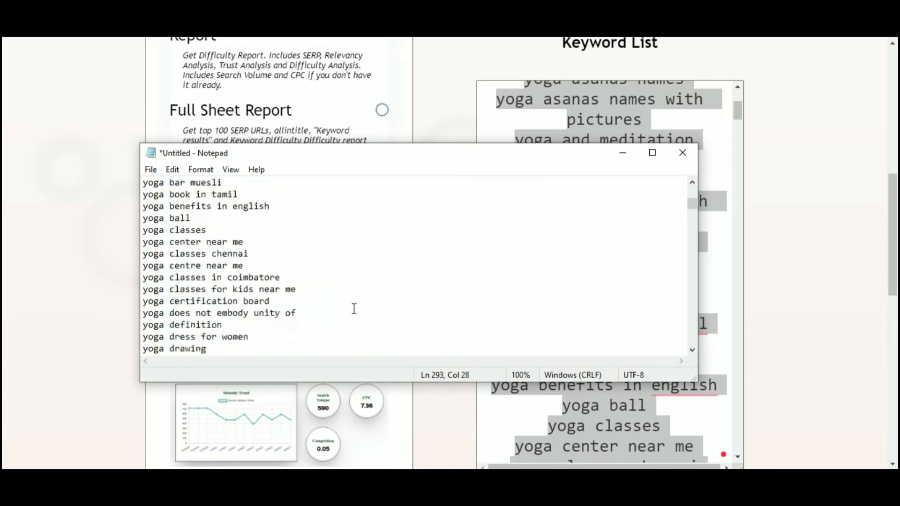
scroll(354, 308, "up", 10)
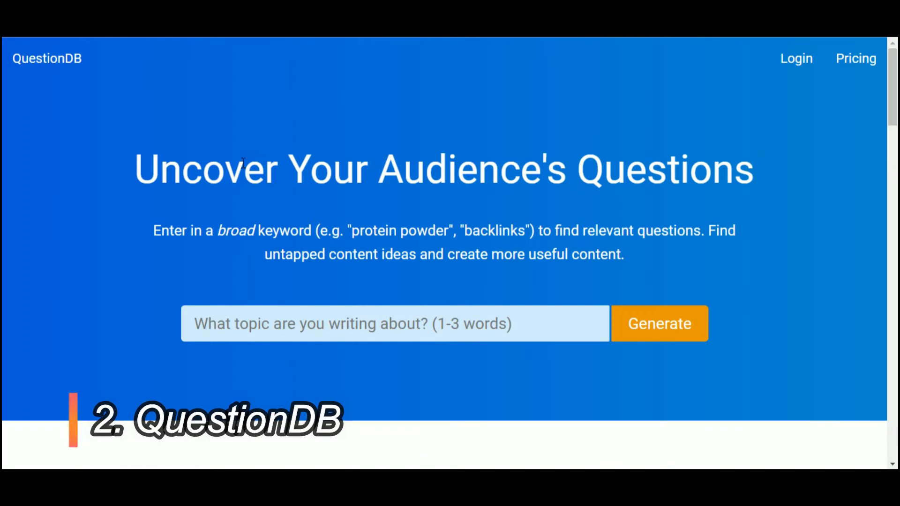
Generate audience questions for the topic "keto" in QuestionDB
left_click(307, 325)
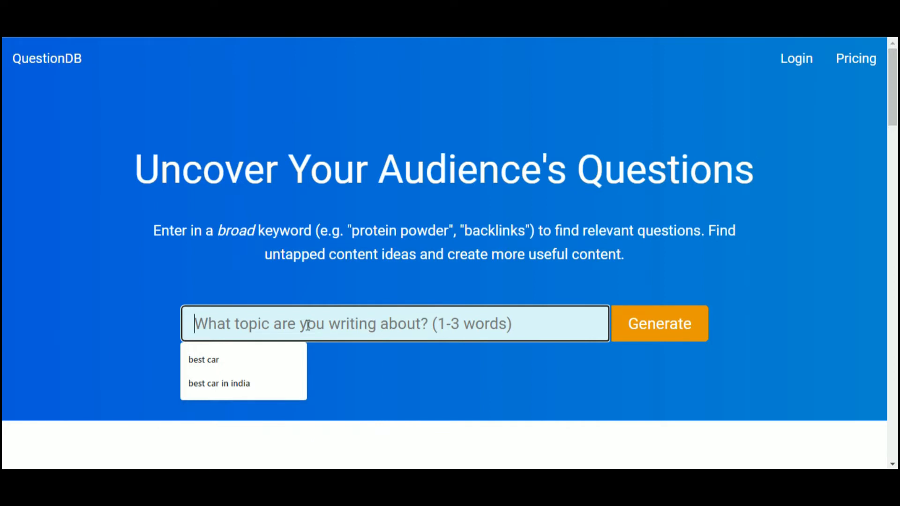
type("keto")
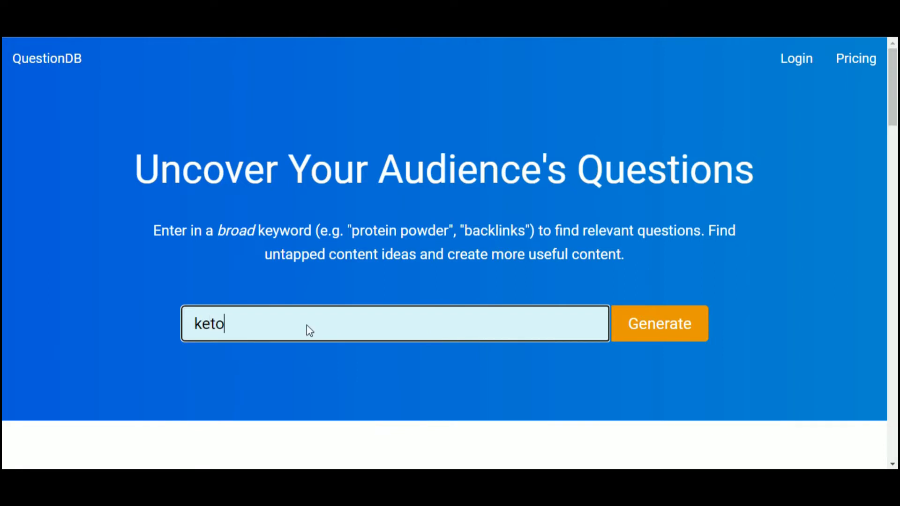
key("Return")
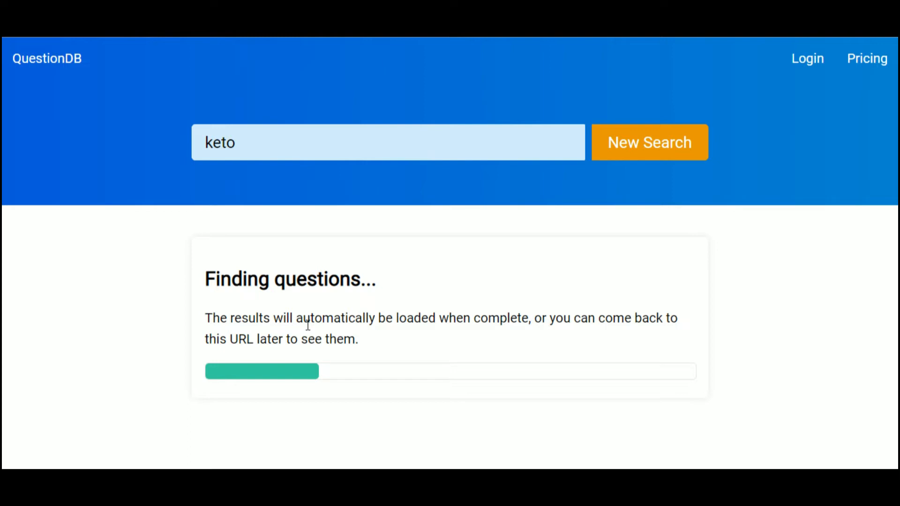
Examine the list of generated keto questions from start to end for content ideas
scroll(390, 248, "down", 3)
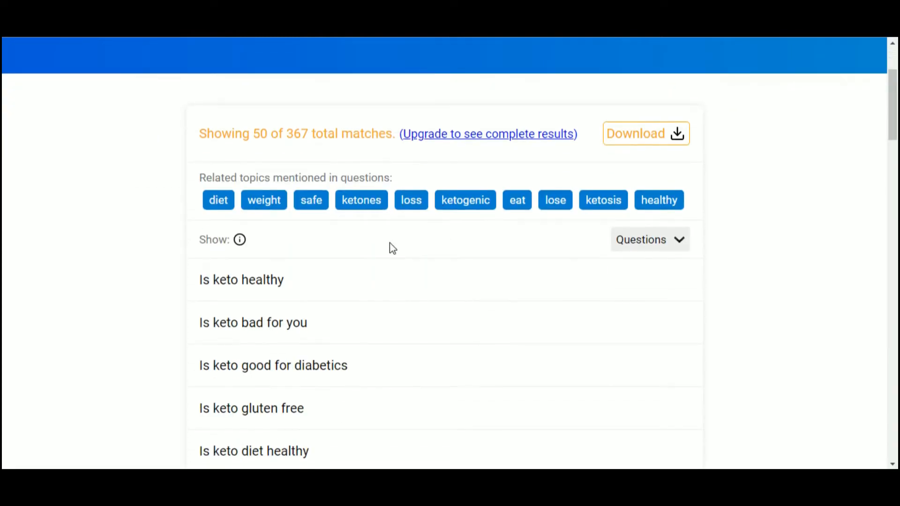
scroll(391, 253, "down", 2)
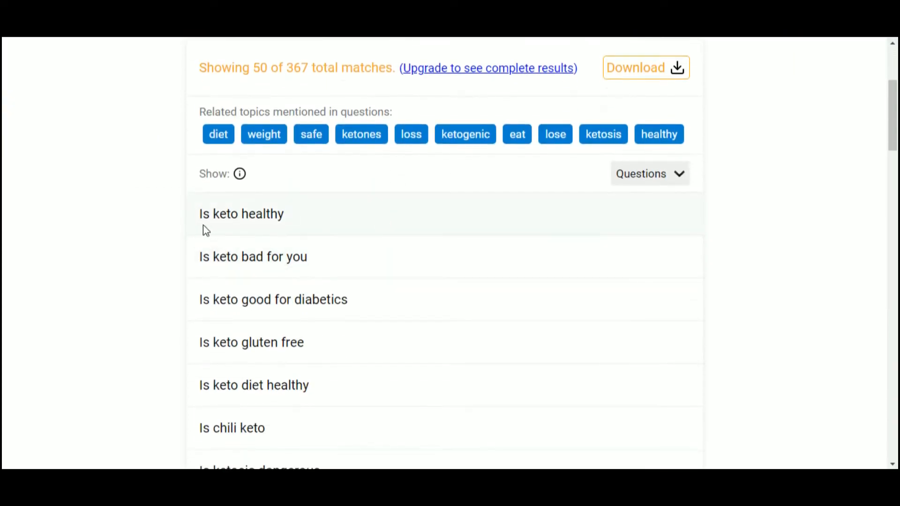
scroll(219, 207, "down", 2)
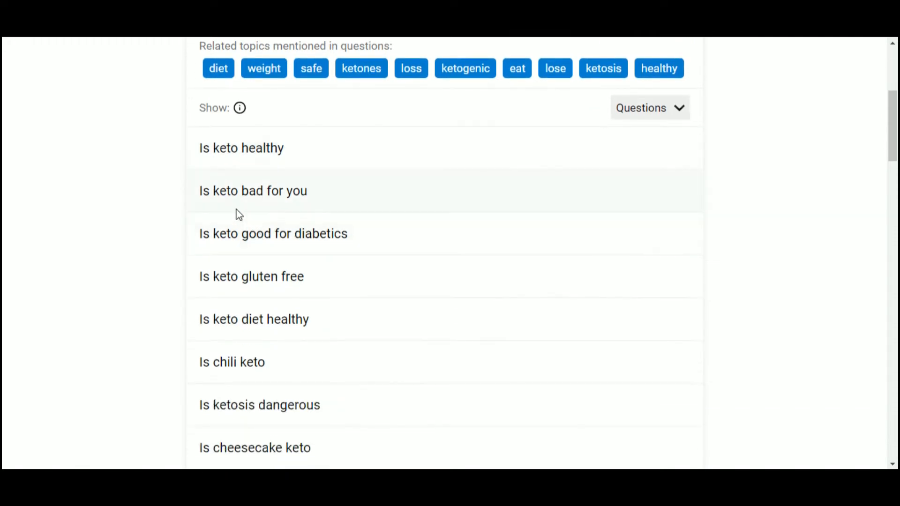
scroll(332, 201, "down", 10)
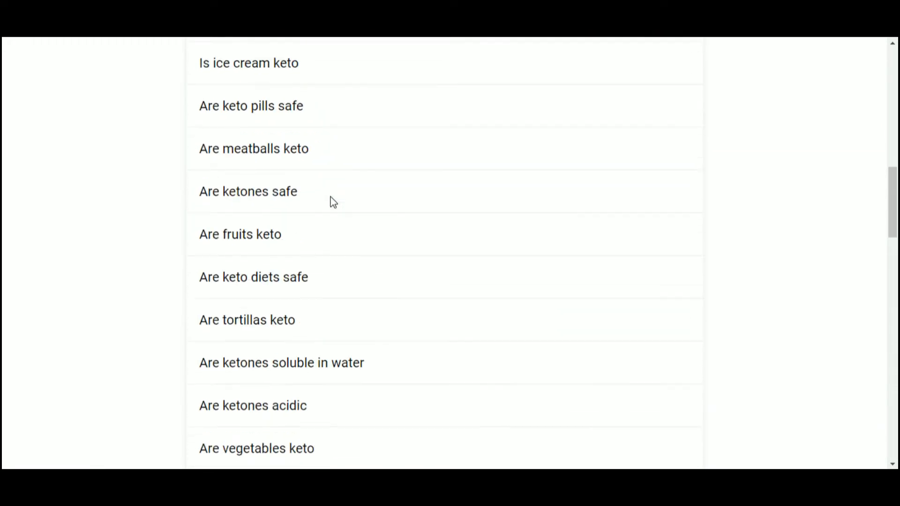
scroll(331, 199, "down", 8)
scroll(330, 201, "up", 8)
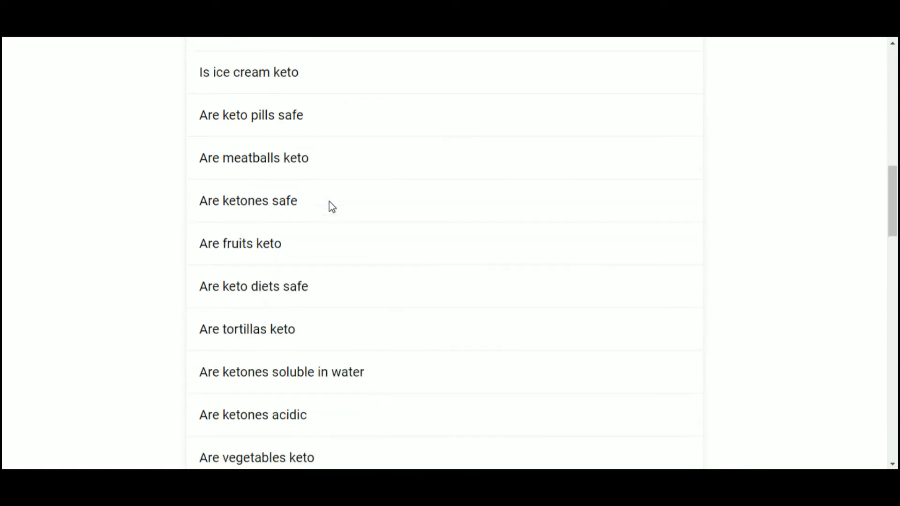
scroll(312, 216, "down", 20)
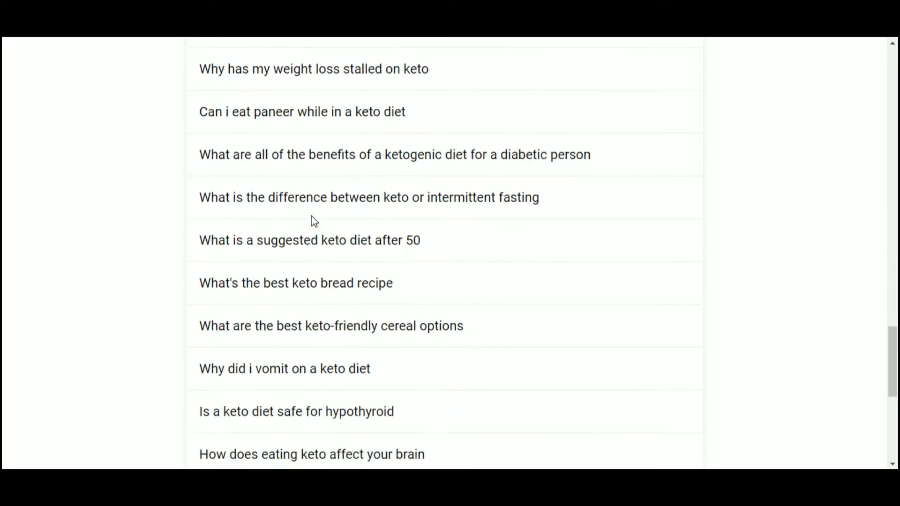
scroll(312, 220, "down", 8)
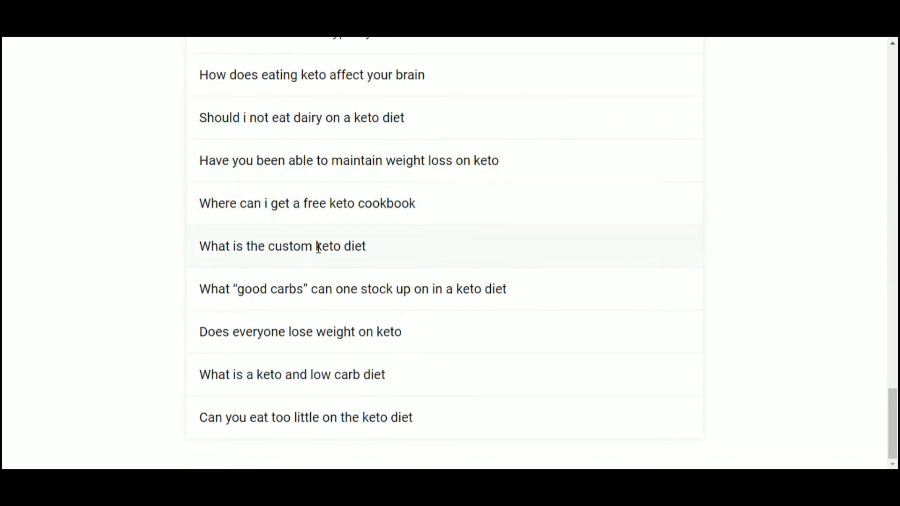
scroll(304, 407, "up", 1)
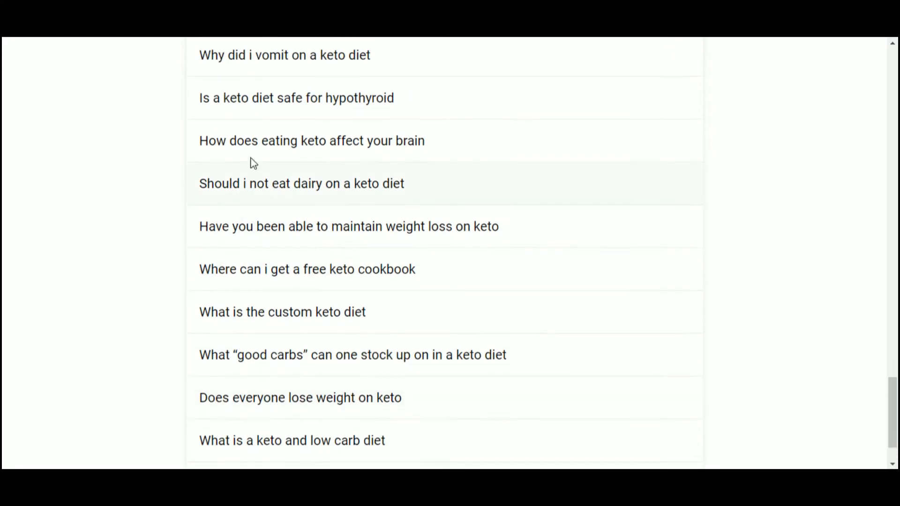
Highlight the example questions "How does eating keto affect your brain" and "Is a keto diet safe for hypothyroid" in the results
left_click_drag(196, 141, 442, 155)
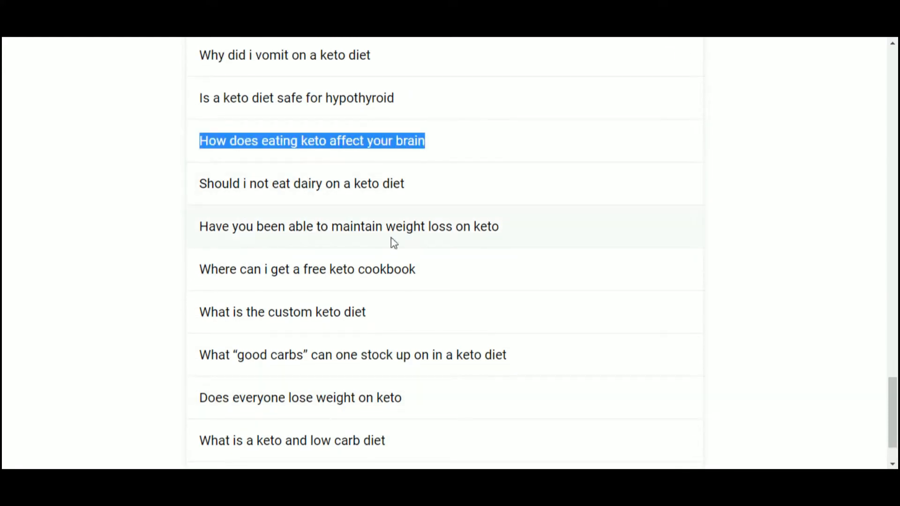
scroll(408, 225, "up", 2)
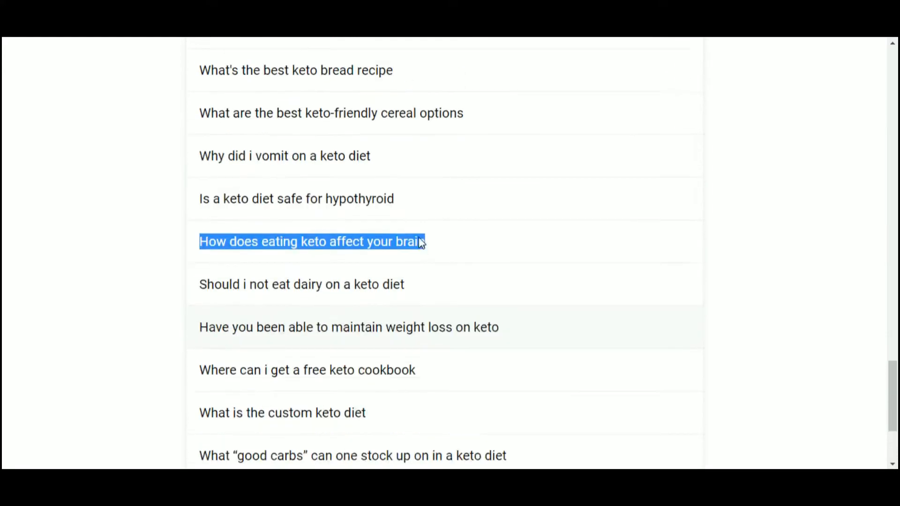
left_click_drag(448, 239, 211, 246)
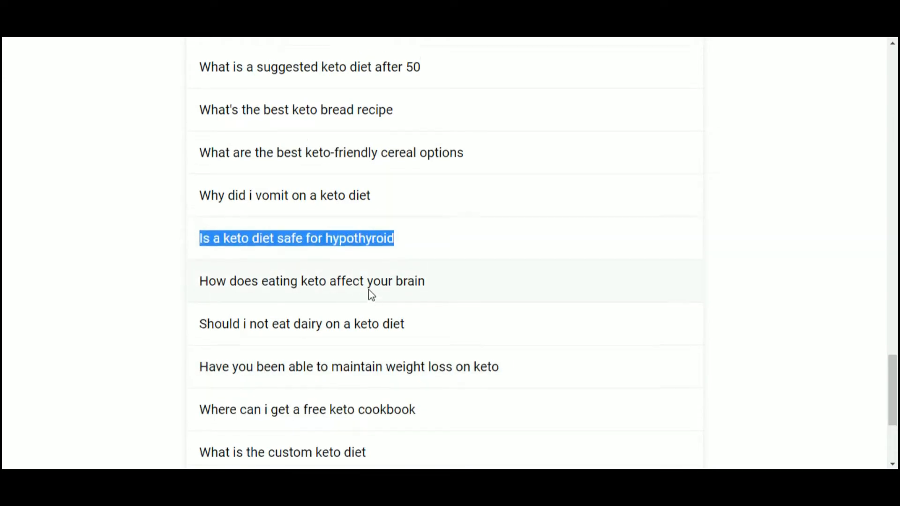
scroll(367, 293, "up", 4)
scroll(369, 289, "up", 3)
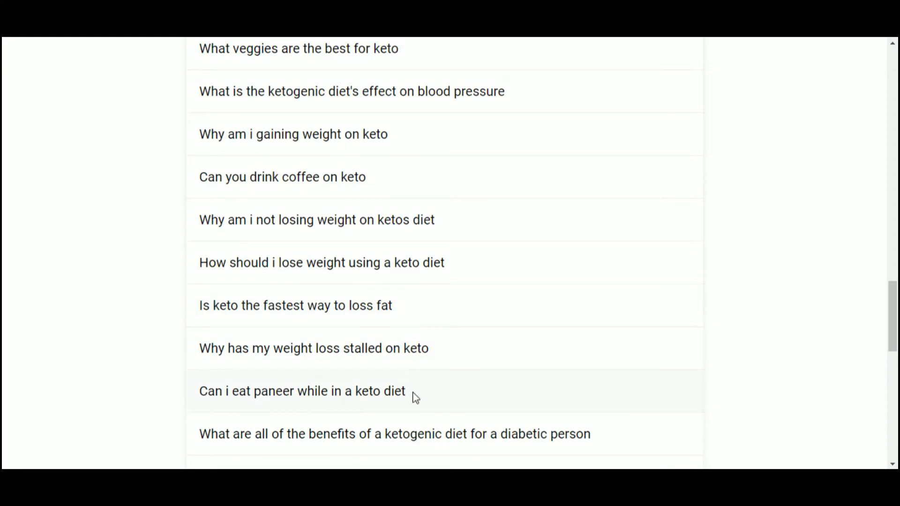
Search Google in a private window for the listed question "Can i eat paneer while in a keto diet" and examine the results
left_click_drag(413, 394, 139, 386)
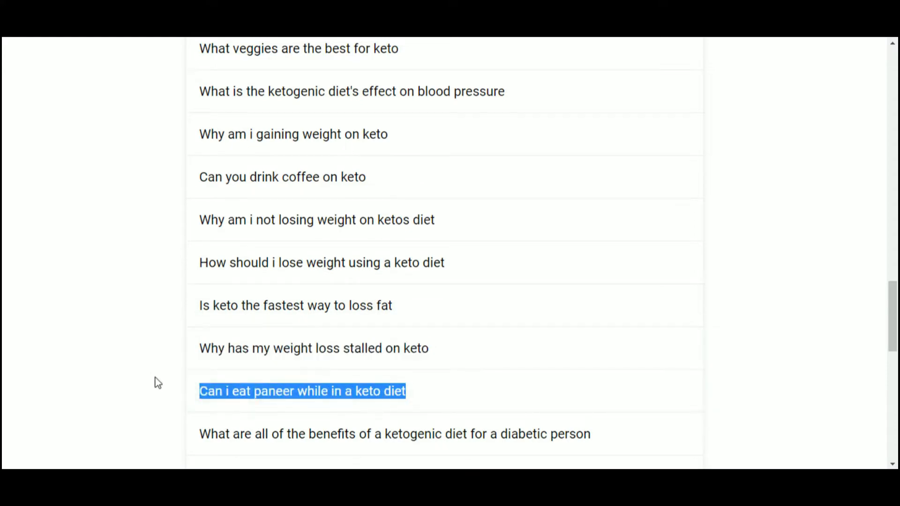
key("ctrl+shift+n")
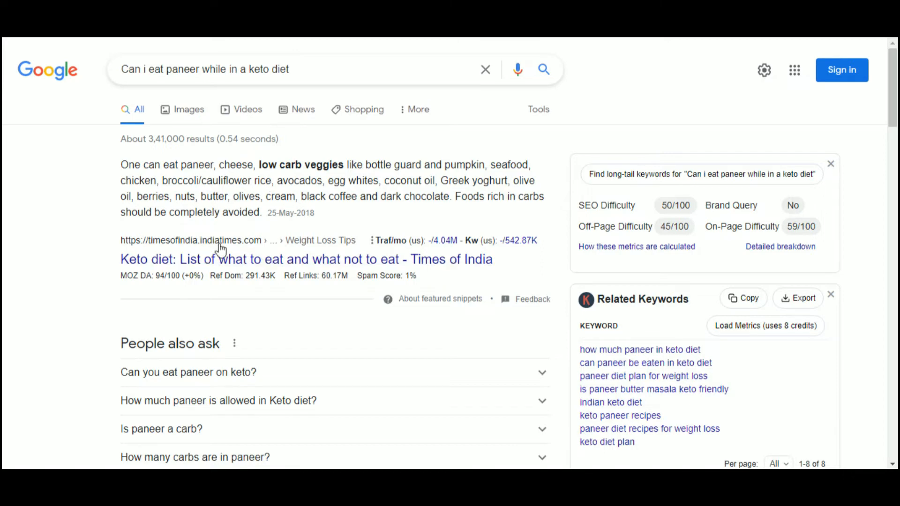
scroll(215, 226, "down", 3)
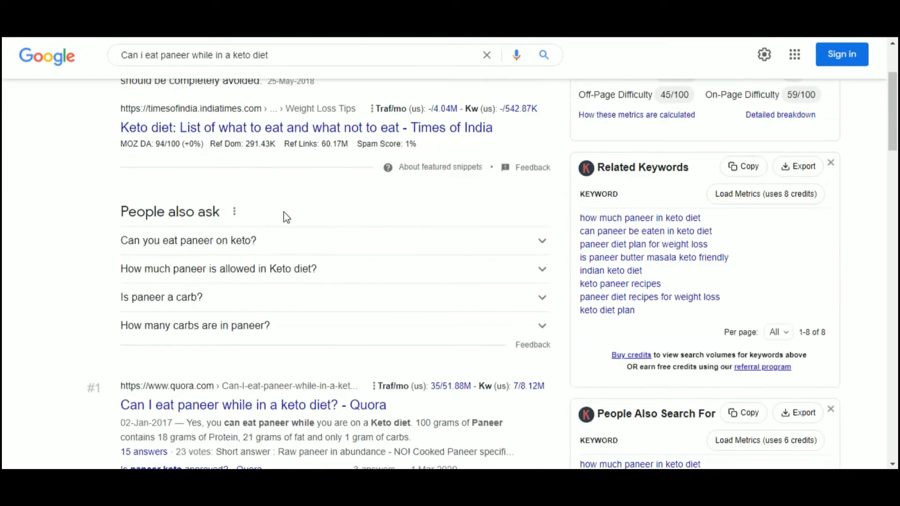
Expand the related question "Can you eat paneer on keto?" and read its answer alongside the other related questions
left_click(211, 241)
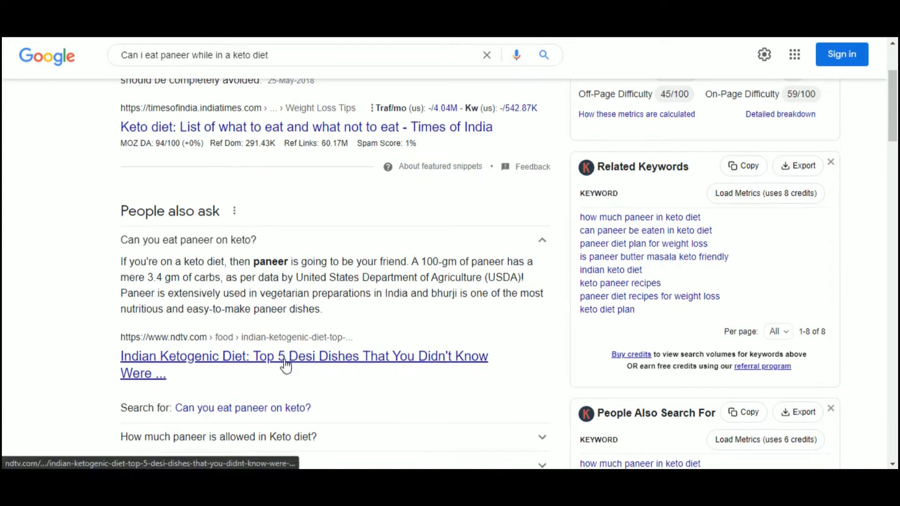
scroll(292, 293, "down", 3)
scroll(119, 250, "down", 8)
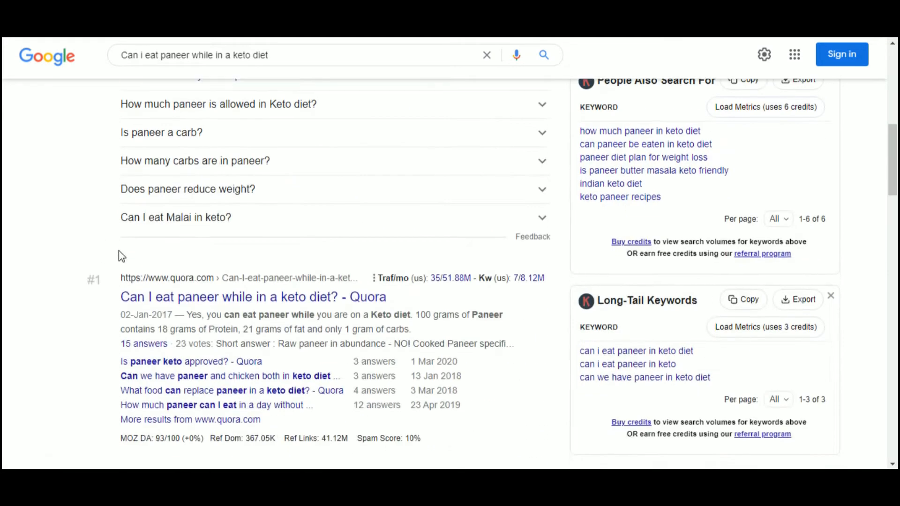
scroll(121, 256, "up", 3)
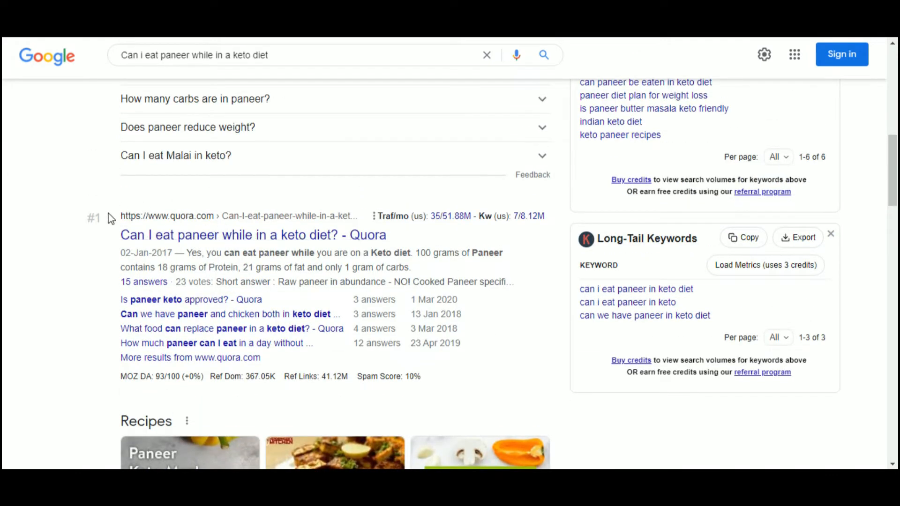
scroll(230, 237, "up", 12)
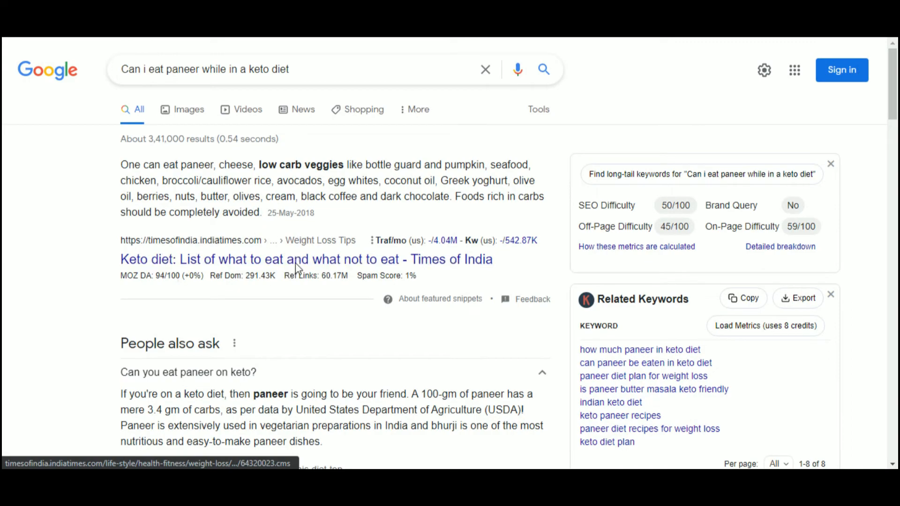
scroll(251, 243, "down", 5)
scroll(229, 252, "down", 6)
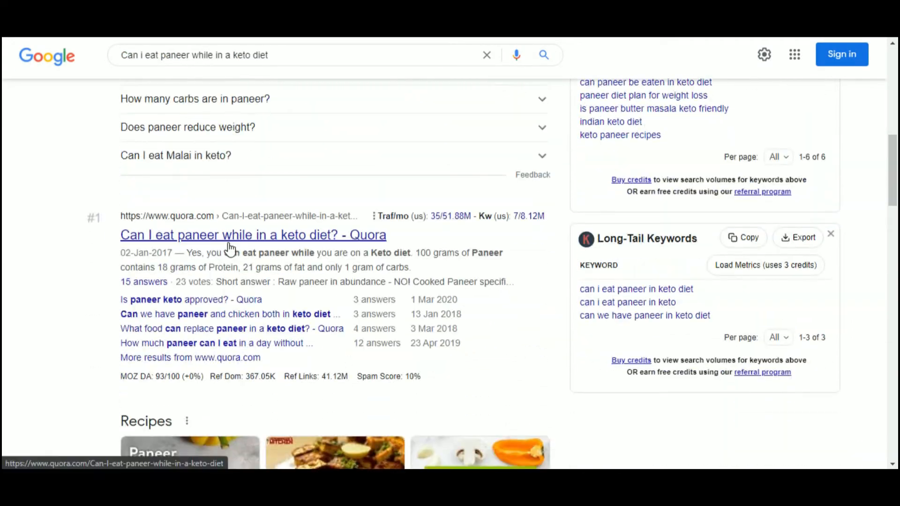
scroll(215, 270, "down", 4)
scroll(225, 244, "up", 5)
scroll(224, 256, "down", 7)
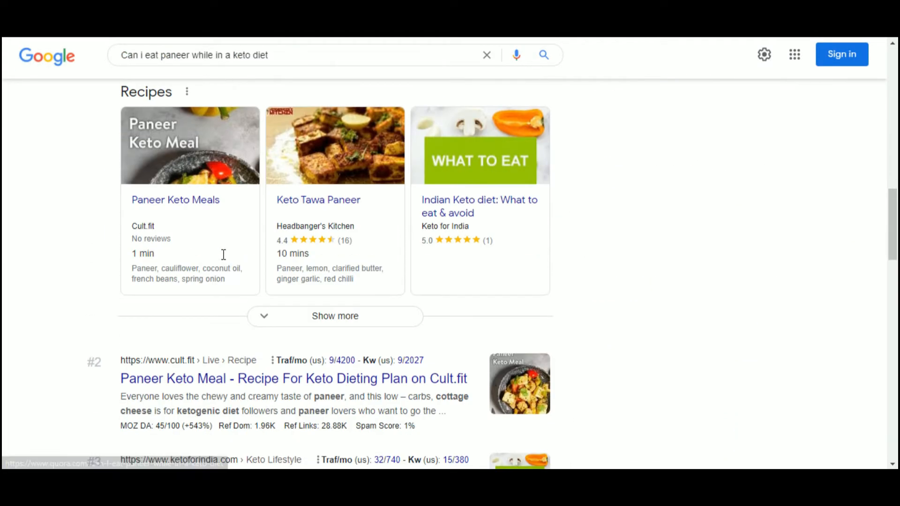
scroll(225, 265, "down", 5)
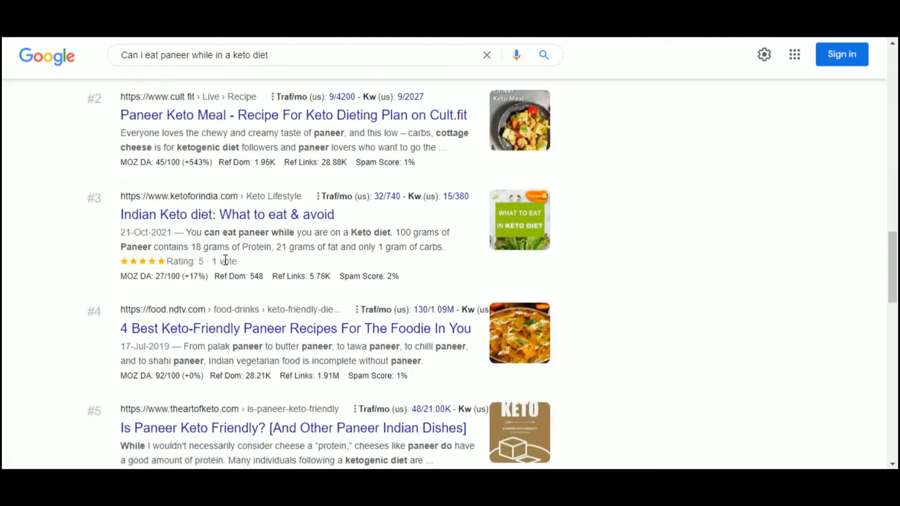
scroll(226, 258, "down", 3)
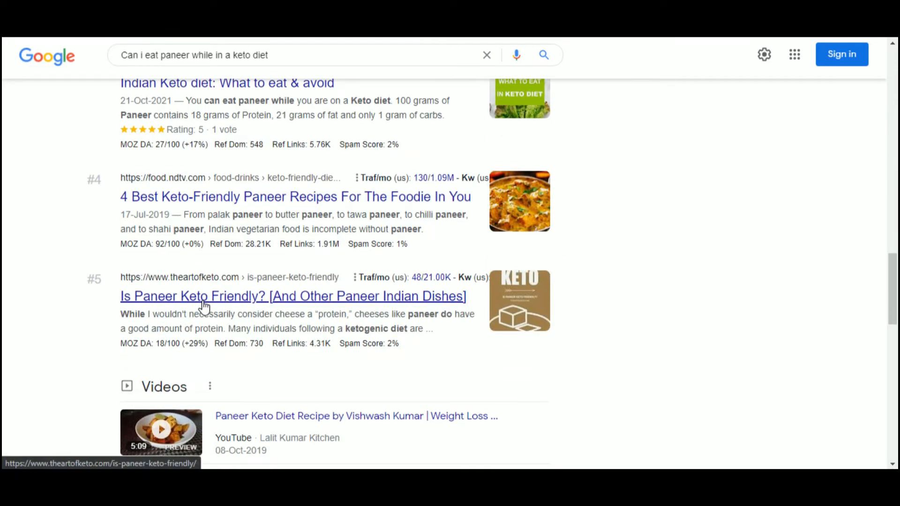
mouse_move(205, 343)
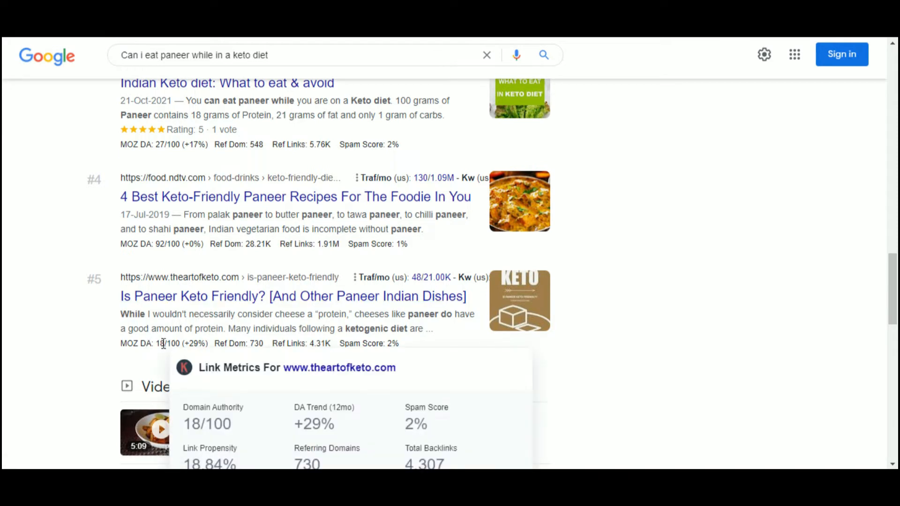
scroll(163, 343, "down", 10)
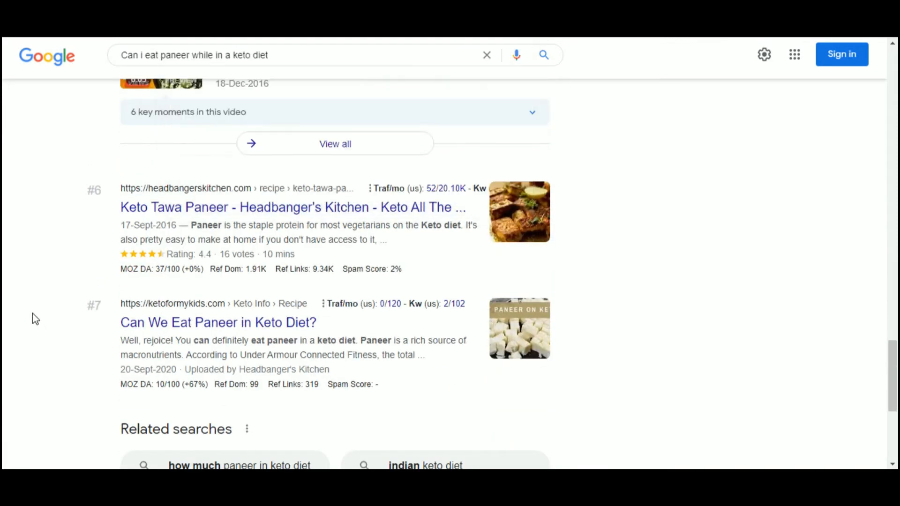
scroll(32, 313, "down", 4)
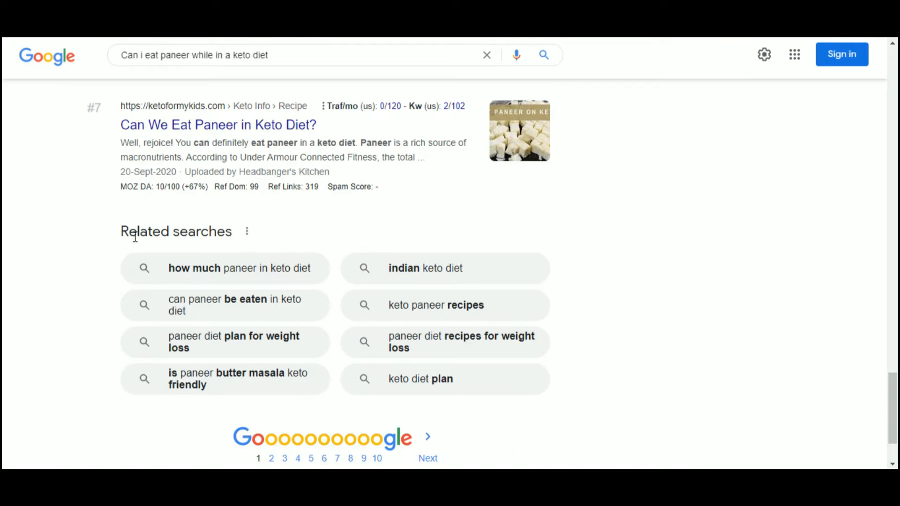
Review the People also ask questions and the suggested related and long-tail keywords for the paneer question again
scroll(189, 296, "up", 3)
scroll(188, 294, "up", 12)
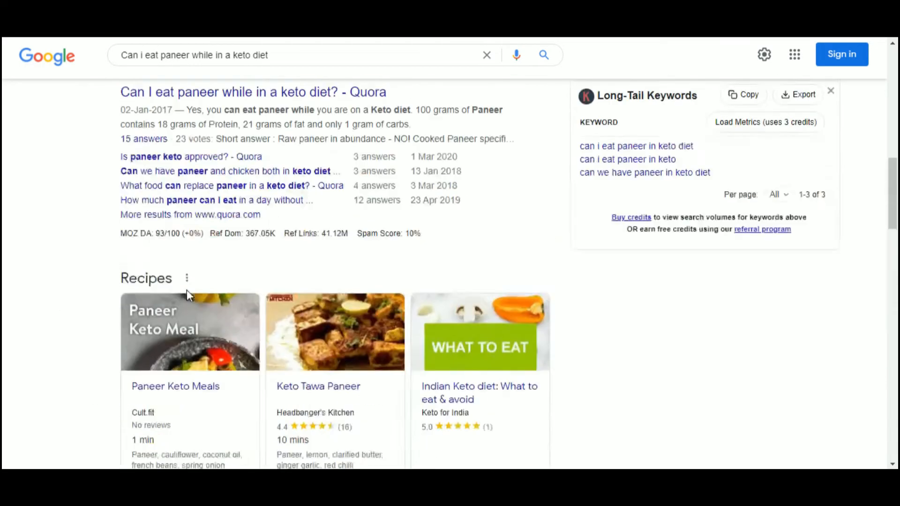
scroll(476, 280, "down", 5)
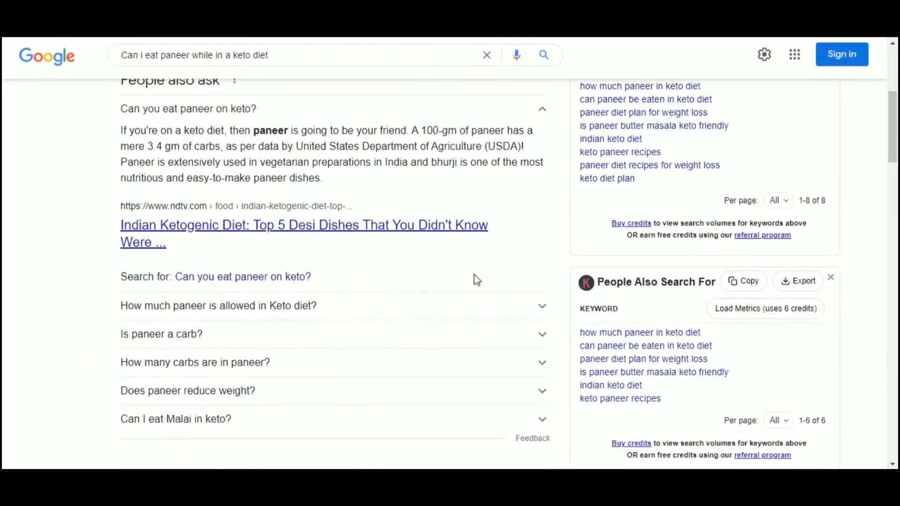
scroll(558, 280, "down", 4)
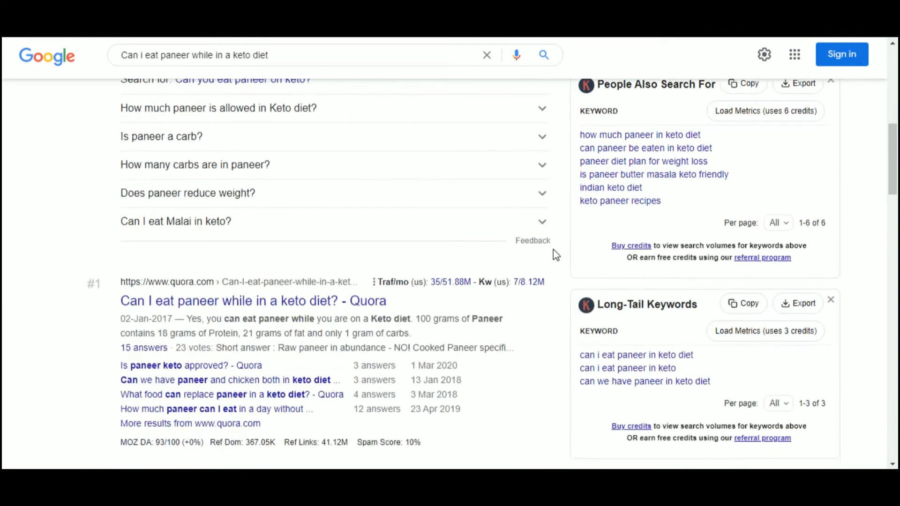
scroll(632, 301, "up", 4)
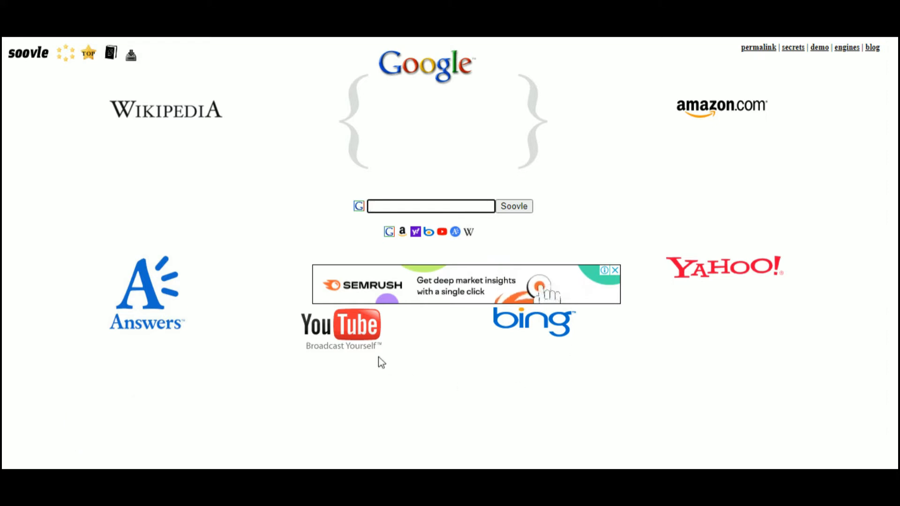
Switch to Soovle and get search suggestions from all engines for "boxing" and "boxing for"
type("boxing")
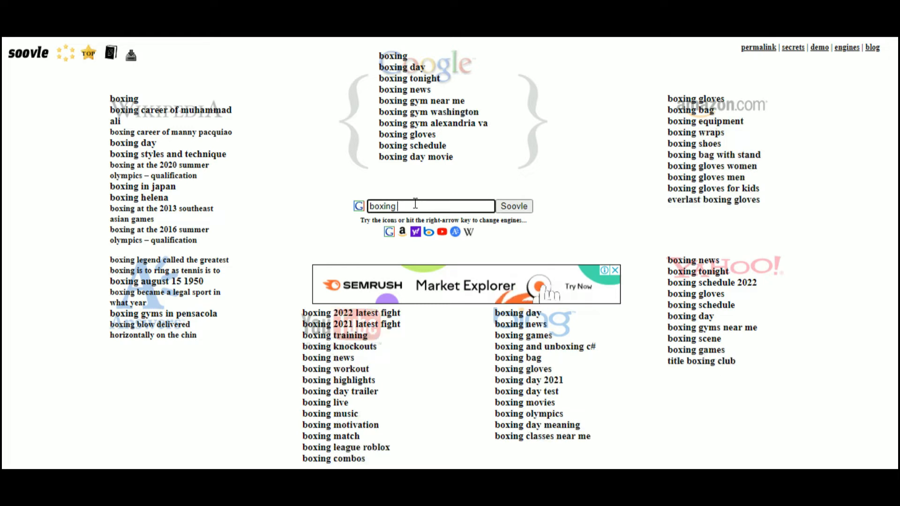
type("for")
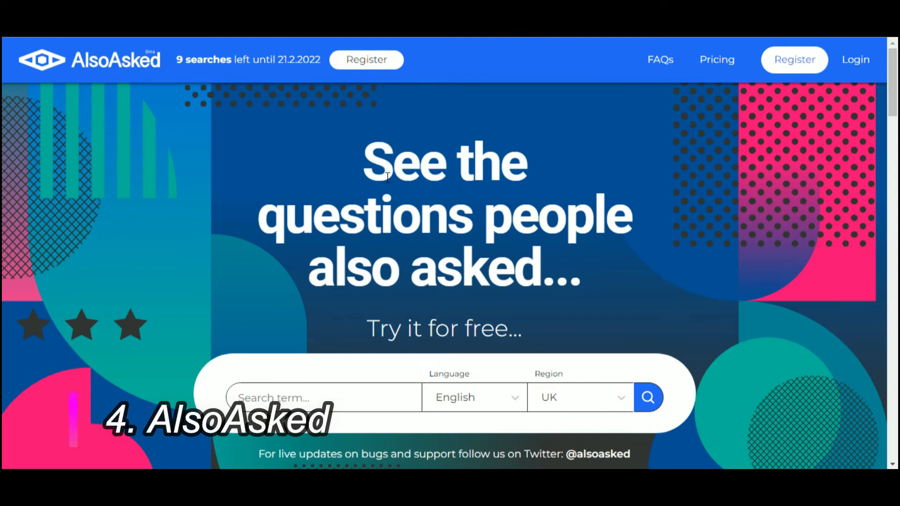
Switch to AlsoAsked and search for the questions people also ask about "hockey"
scroll(387, 176, "down", 1)
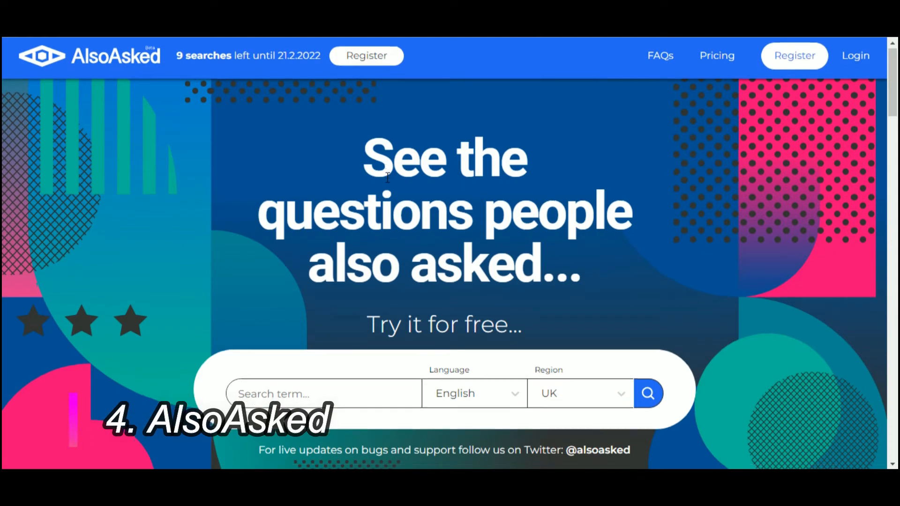
scroll(387, 177, "down", 3)
scroll(386, 178, "down", 3)
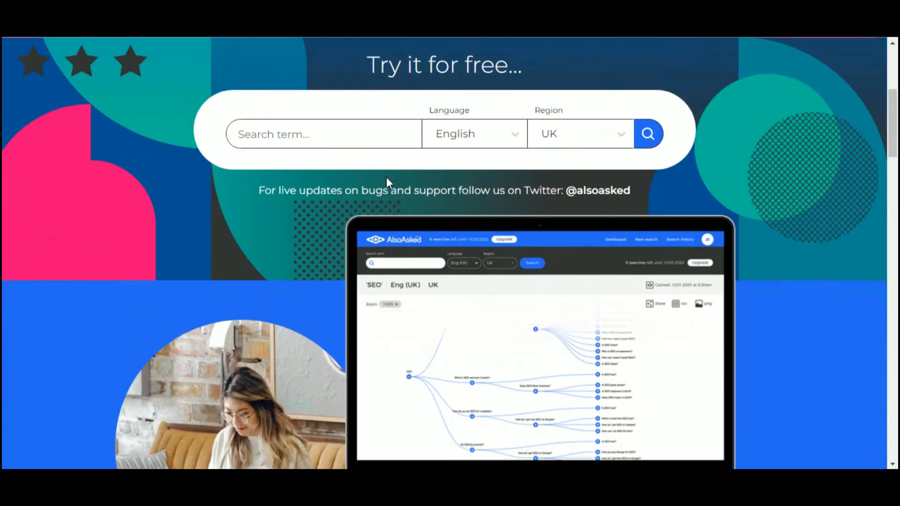
scroll(345, 181, "down", 3)
scroll(339, 187, "up", 5)
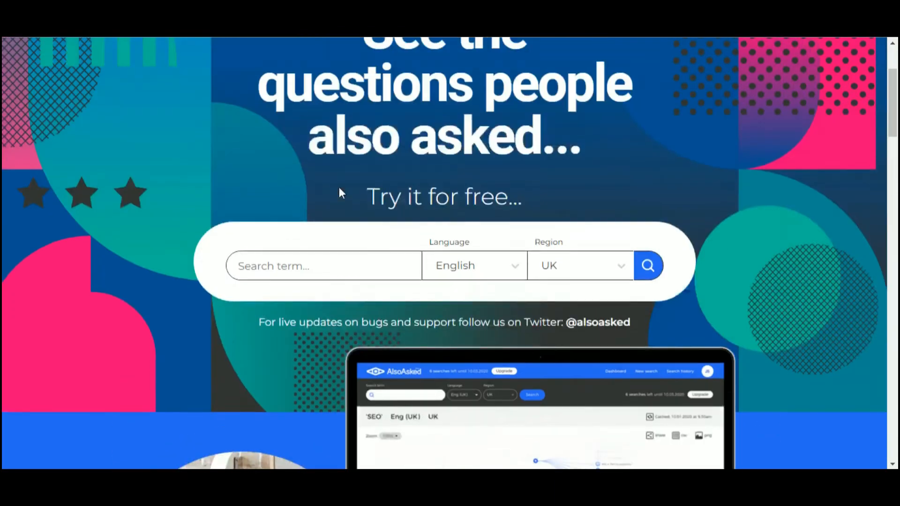
left_click(331, 266)
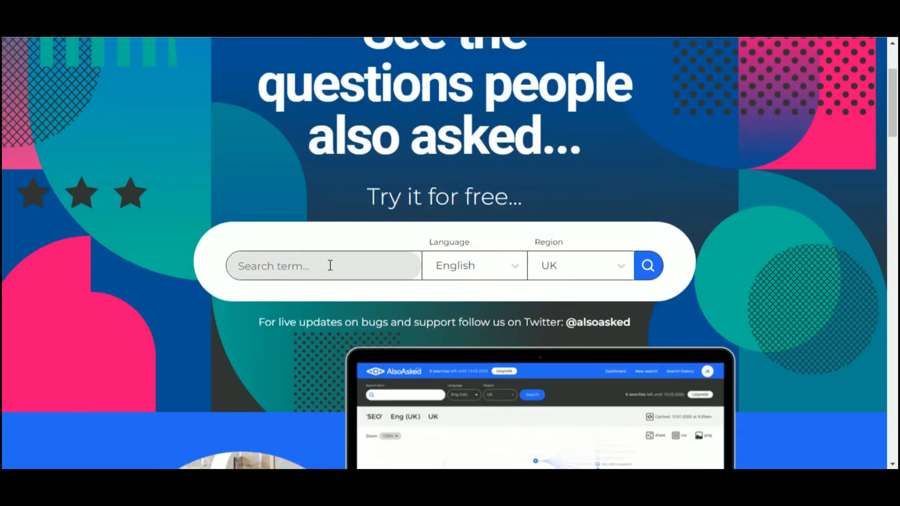
type("waic")
key("BackSpace")
key("BackSpace")
type("h")
key("Return")
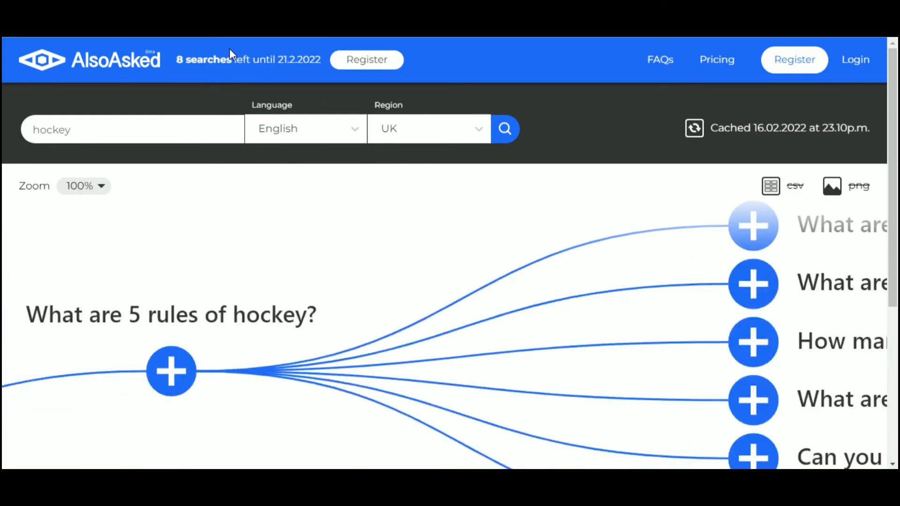
Zoom and pan the hockey question tree to examine its branches on hockey rules, the Olympics and the USA men's team
left_click(71, 186)
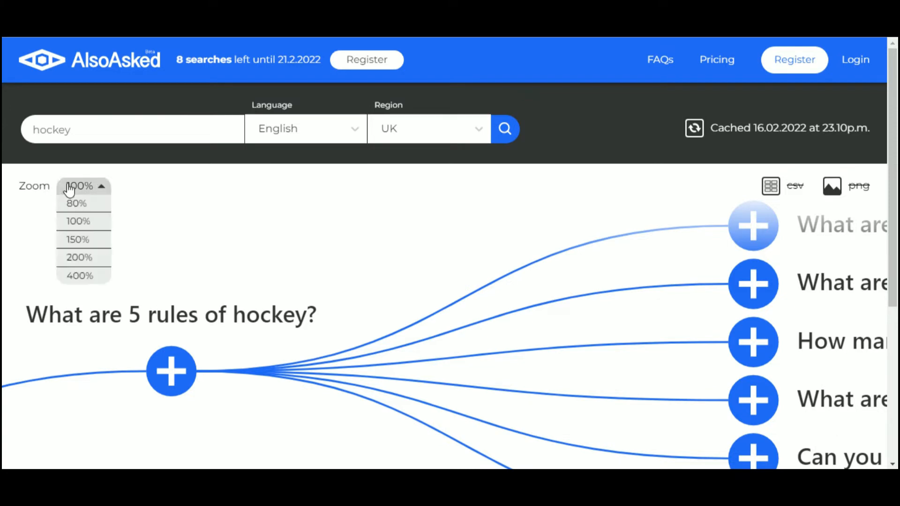
left_click(77, 203)
scroll(327, 271, "down", 5)
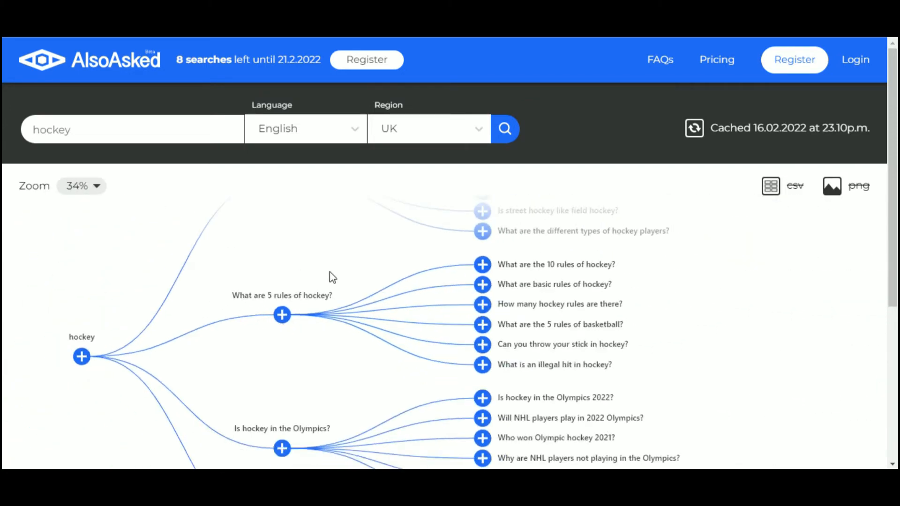
scroll(332, 277, "down", 2)
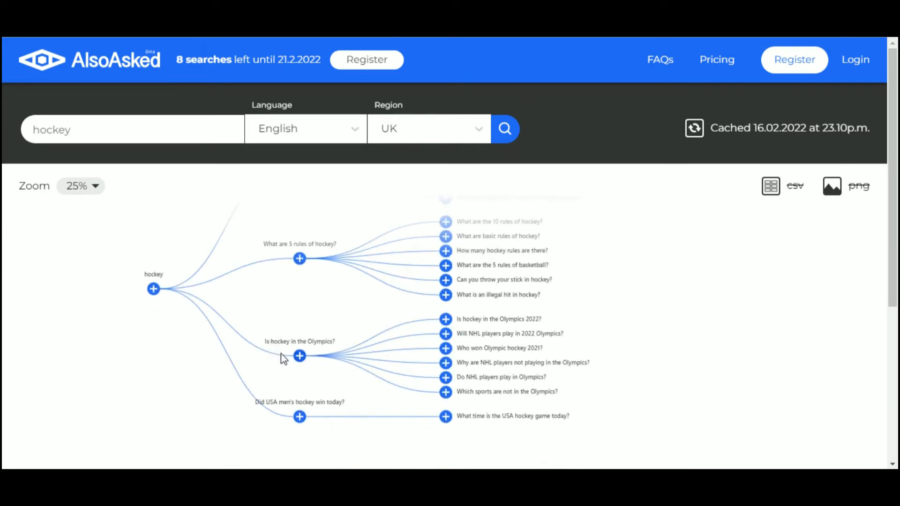
scroll(333, 323, "down", 1)
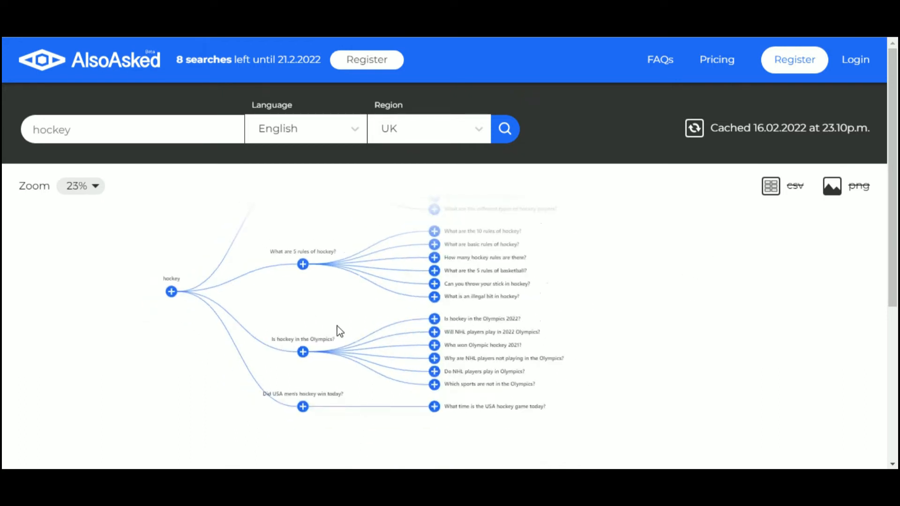
scroll(323, 426, "up", 3)
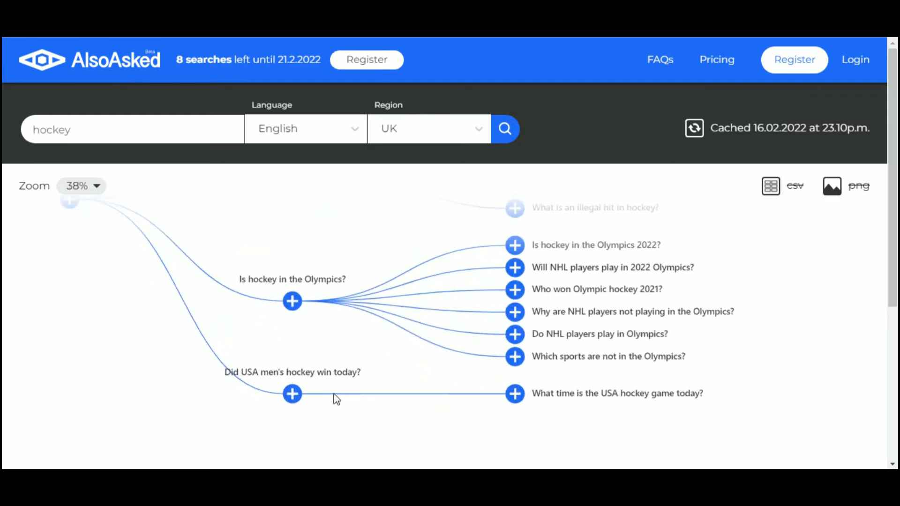
left_click_drag(380, 363, 307, 430)
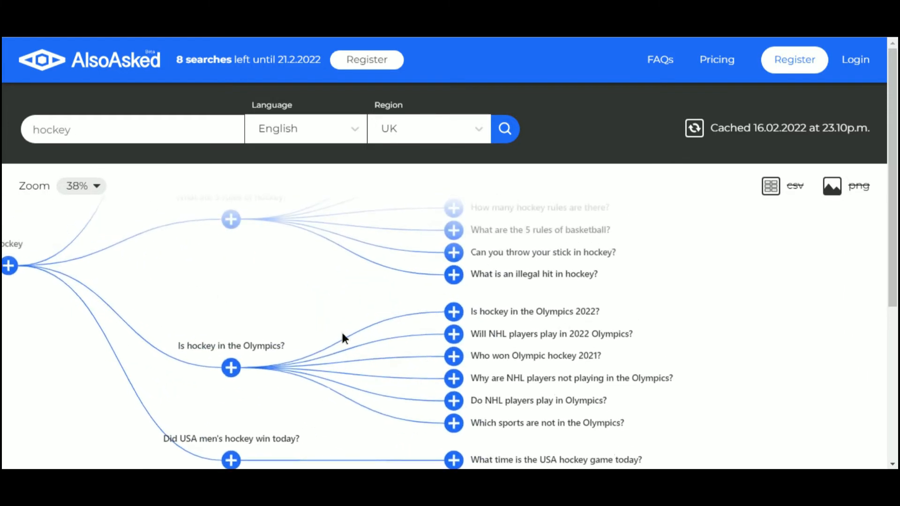
left_click_drag(342, 334, 398, 421)
left_click_drag(341, 360, 299, 379)
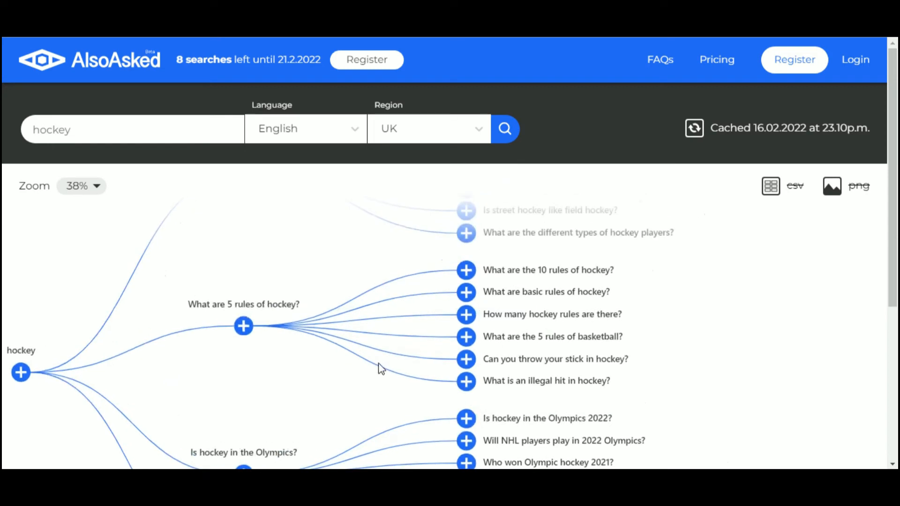
left_click_drag(642, 301, 635, 361)
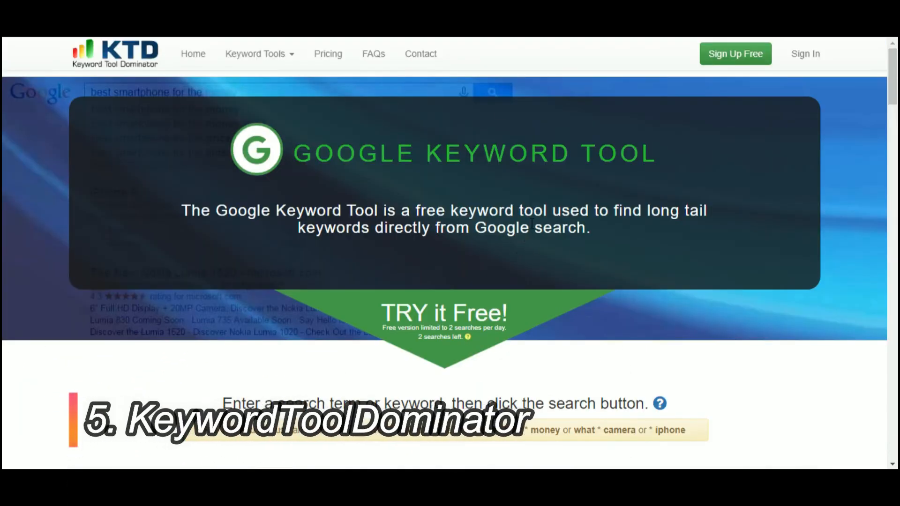
Switch to Keyword Tool Dominator, generate Google keywords for "baseball" and look at the start of the keyword list
scroll(532, 224, "down", 2)
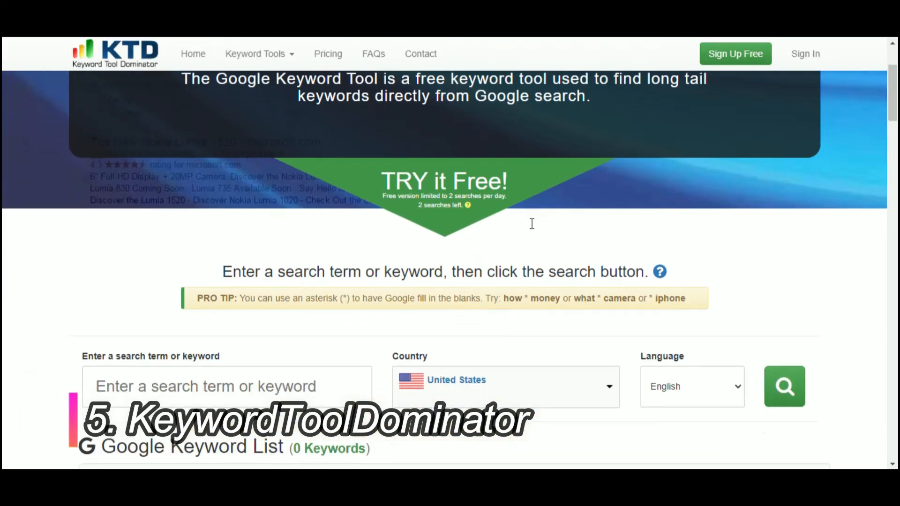
scroll(532, 224, "up", 2)
scroll(201, 94, "down", 4)
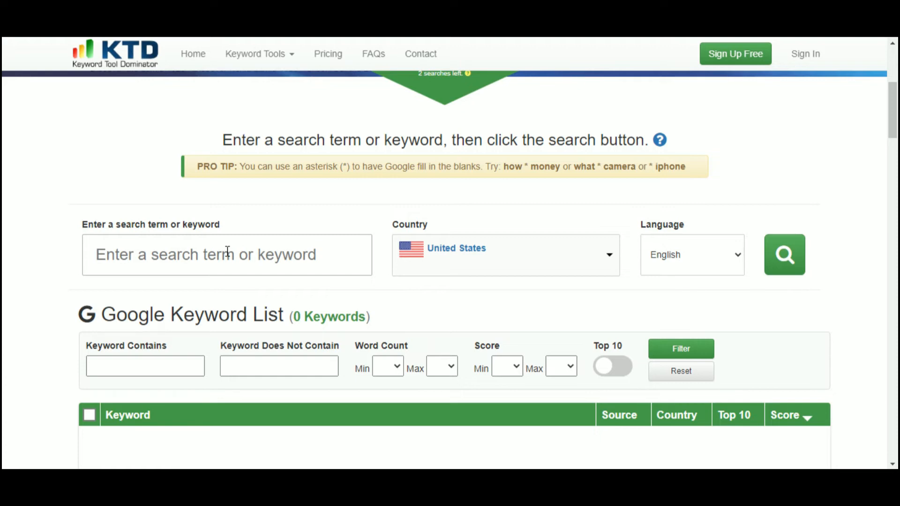
type("baseball")
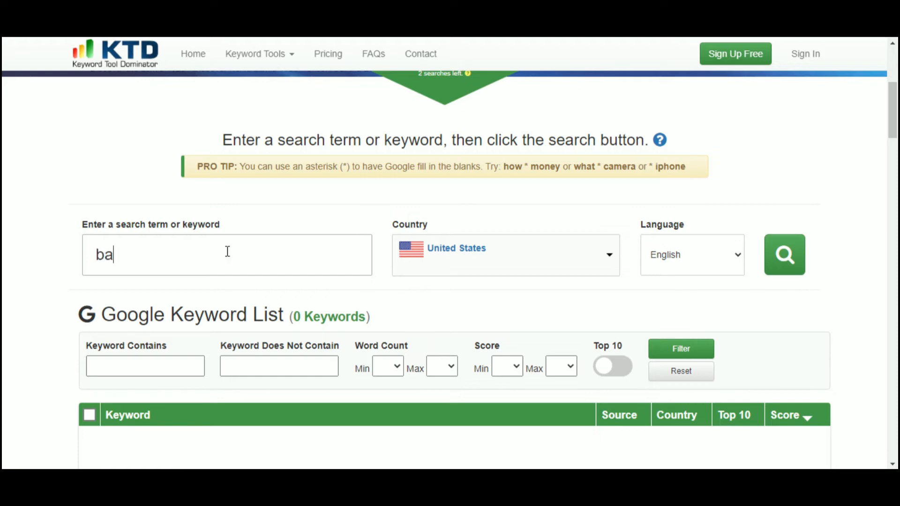
key("Return")
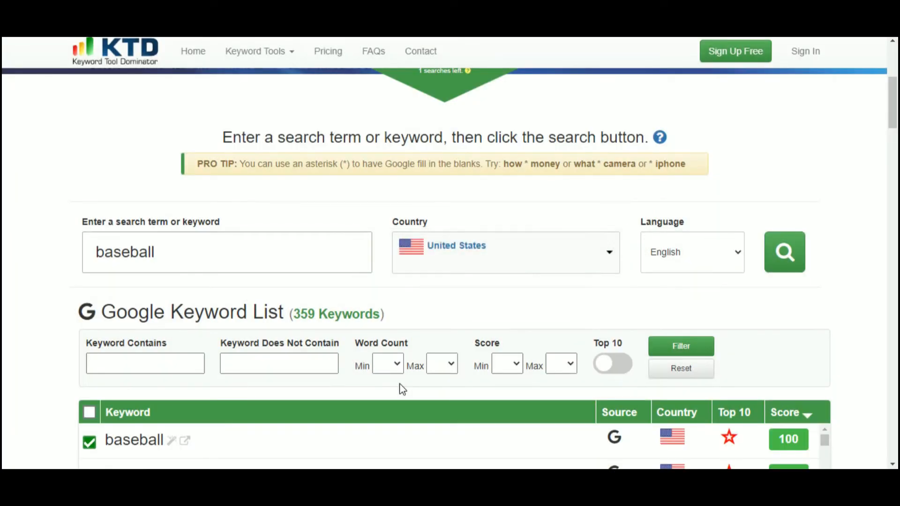
scroll(401, 389, "down", 1)
scroll(402, 389, "down", 2)
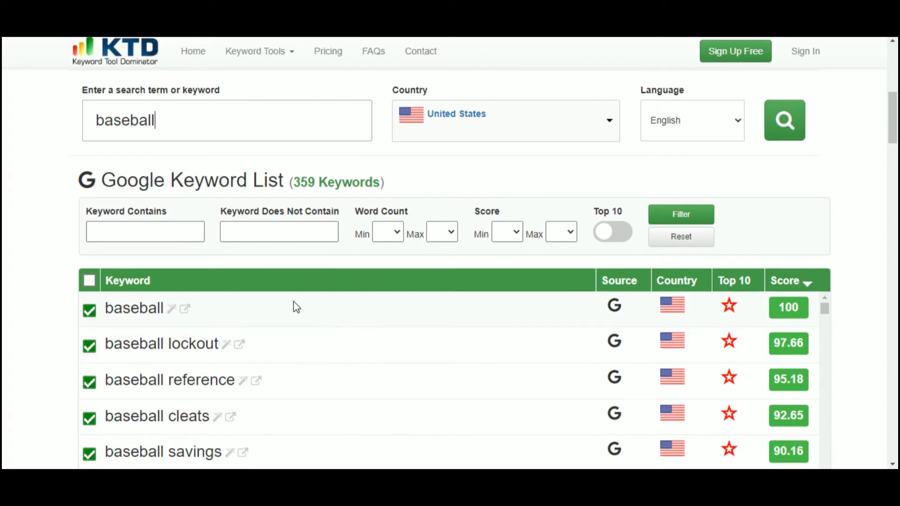
Filter the baseball keyword list to a minimum word count of 4, excluding keywords that contain "2021"
scroll(217, 328, "down", 3)
scroll(312, 338, "up", 3)
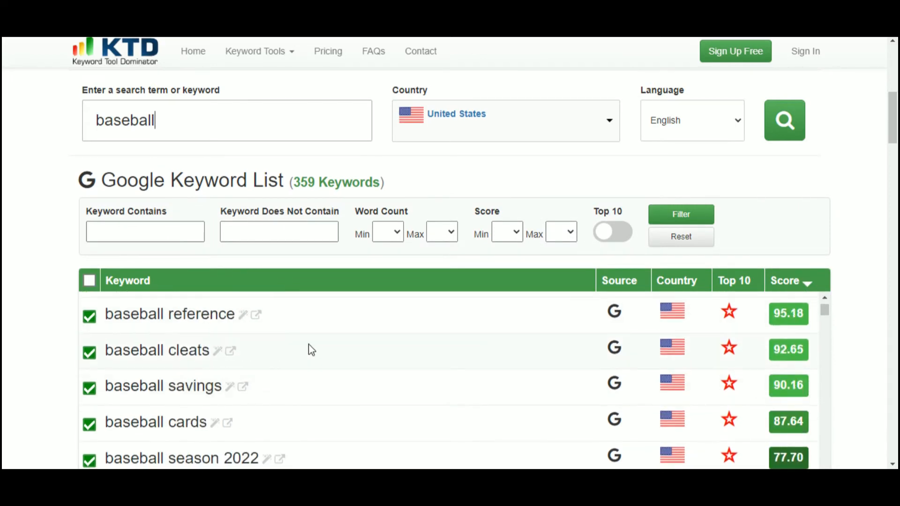
scroll(90, 310, "down", 3)
scroll(345, 195, "up", 1)
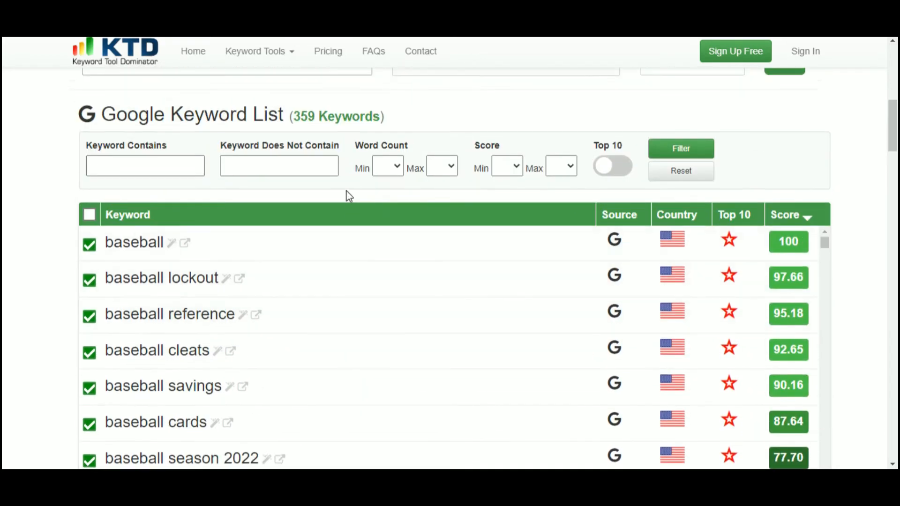
left_click(393, 169)
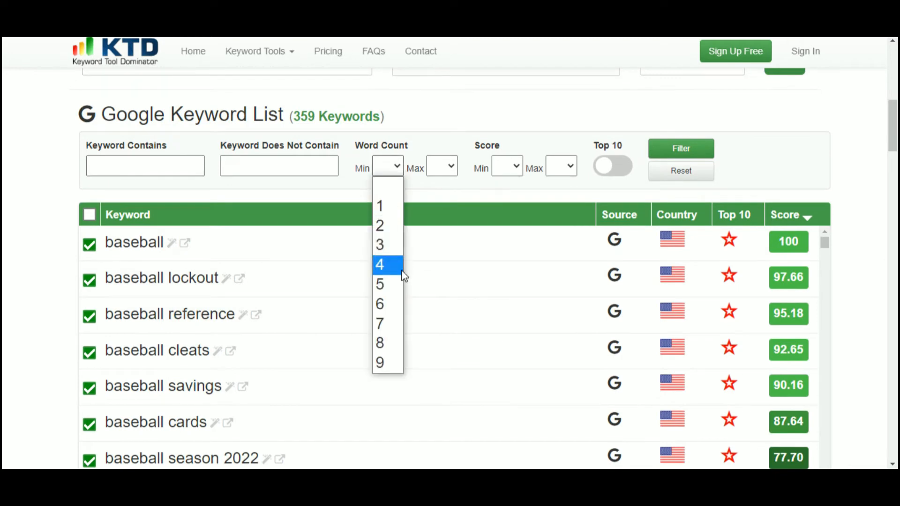
left_click(388, 265)
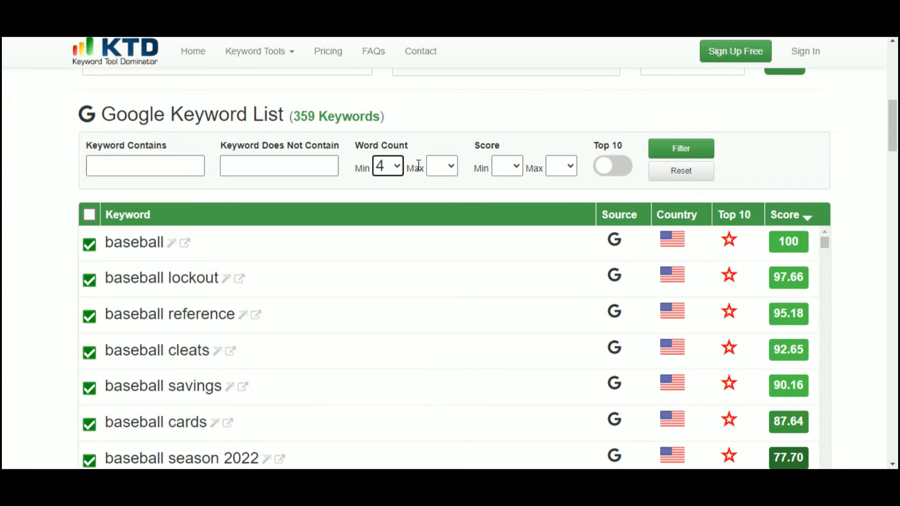
left_click(297, 169)
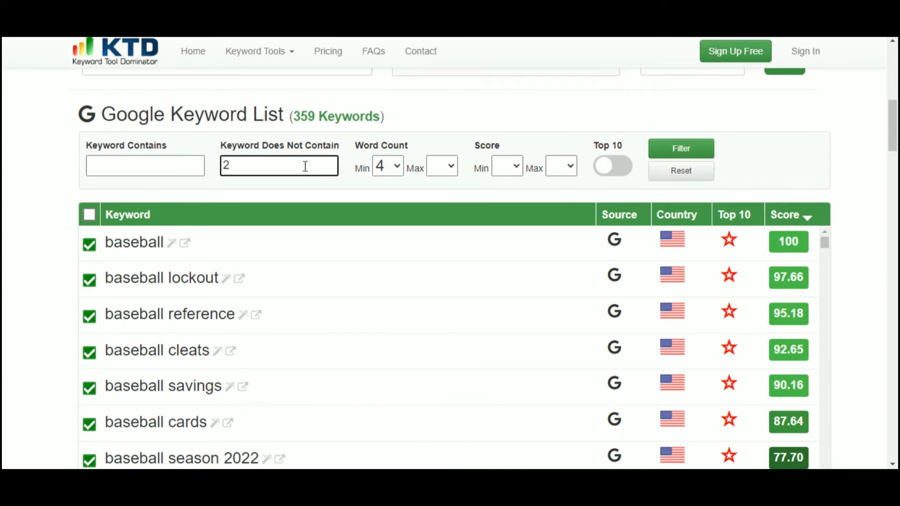
left_click(686, 148)
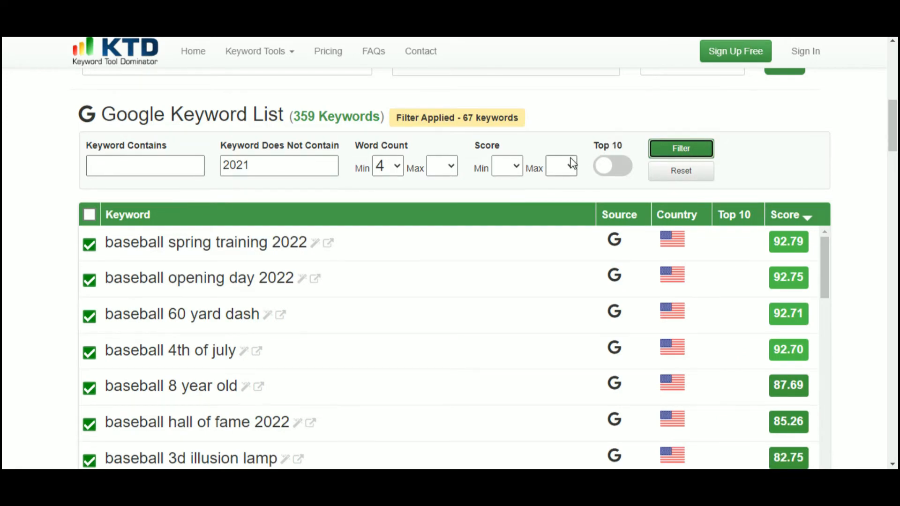
Examine the filtered keyword list down to its end and the chart of top 10 unique words by frequency
scroll(452, 265, "down", 2)
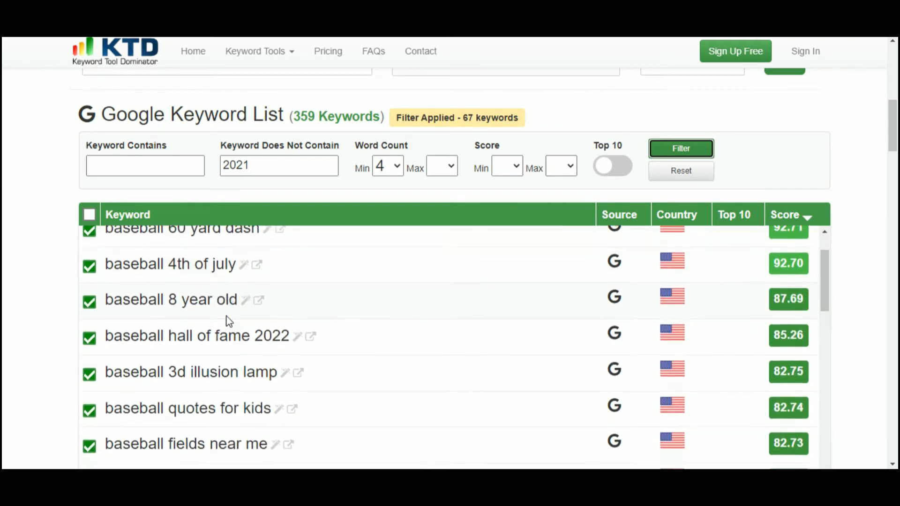
scroll(229, 322, "down", 3)
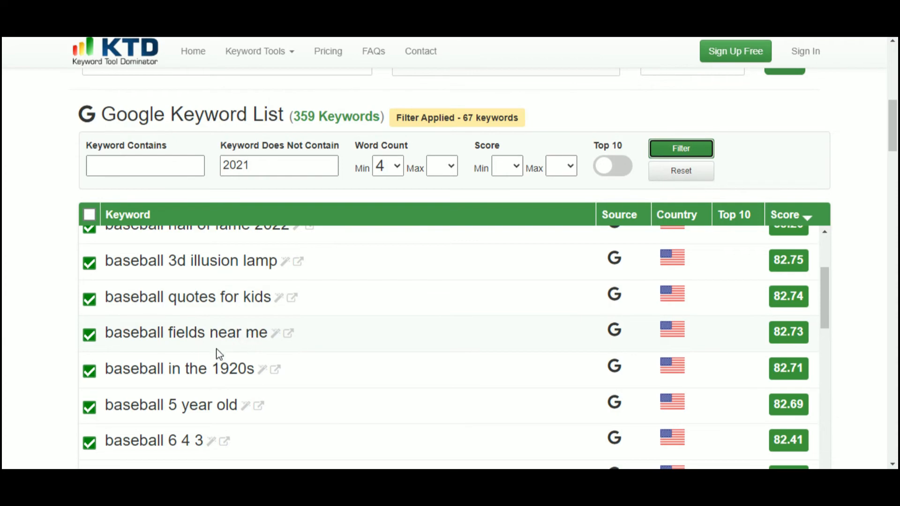
scroll(241, 370, "down", 4)
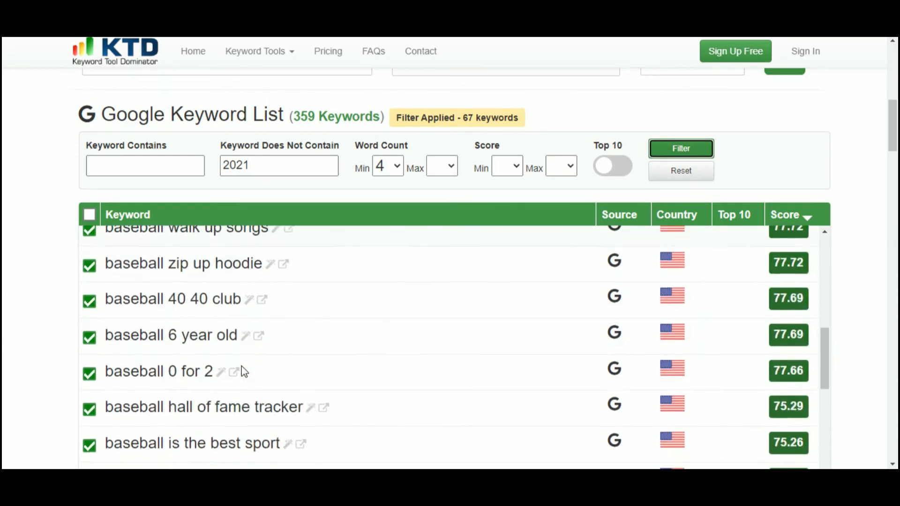
scroll(824, 99, "down", 5)
scroll(302, 243, "down", 15)
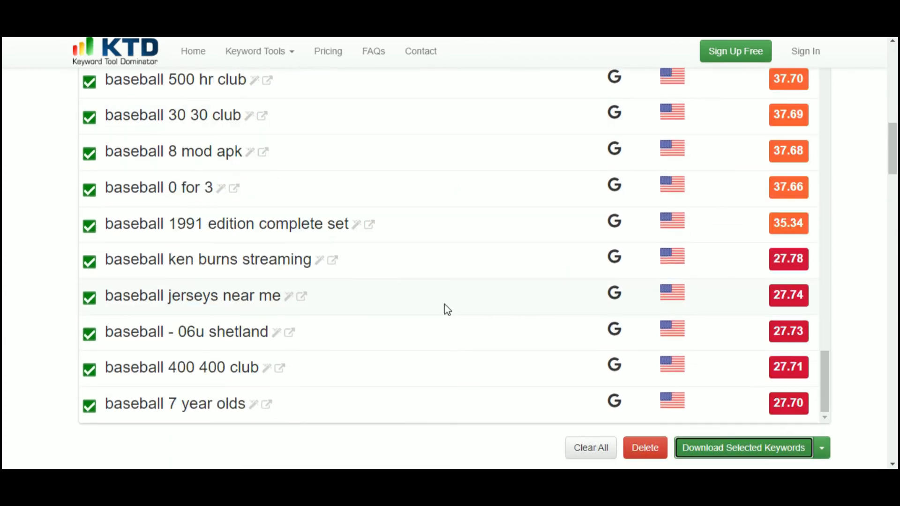
scroll(444, 305, "down", 4)
scroll(515, 318, "down", 4)
scroll(609, 314, "up", 4)
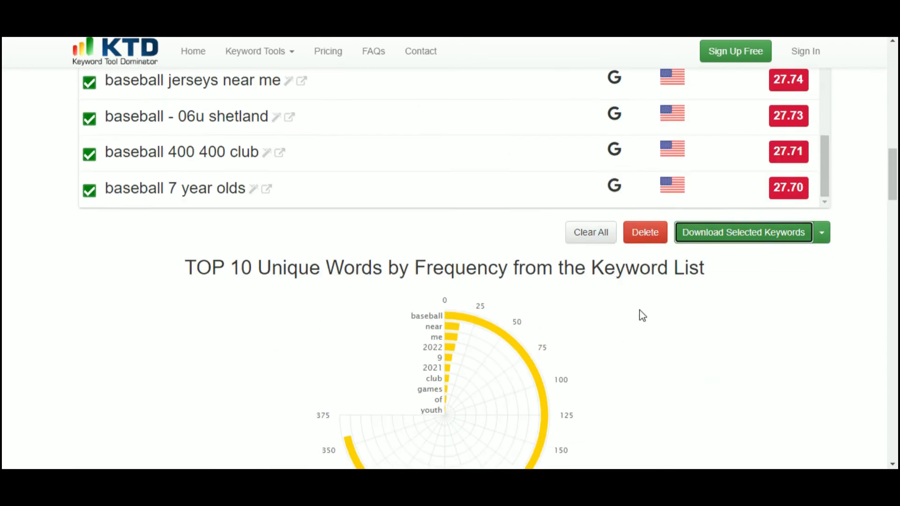
scroll(703, 272, "down", 4)
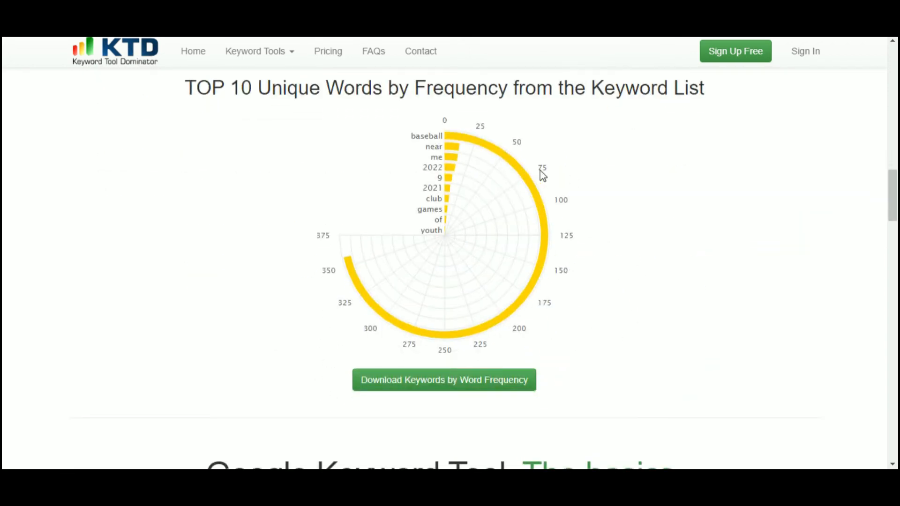
scroll(427, 154, "up", 1)
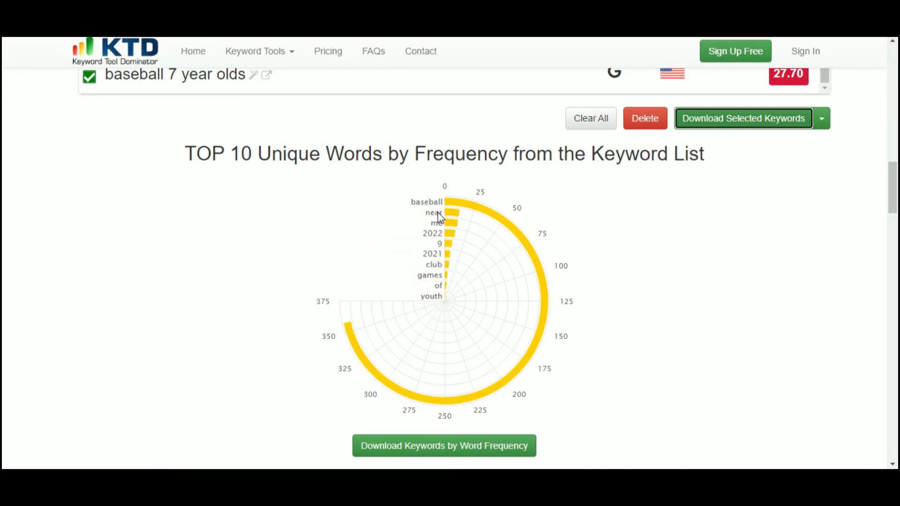
scroll(447, 228, "down", 3)
scroll(448, 228, "down", 4)
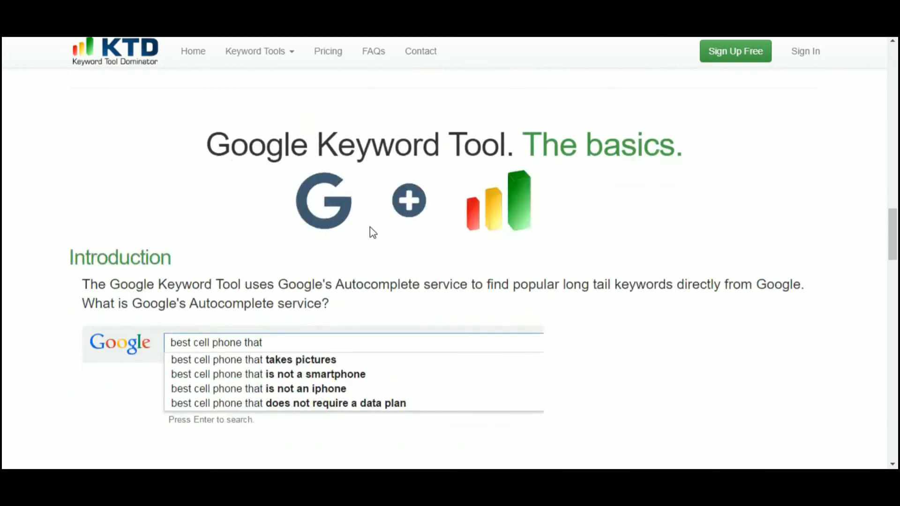
scroll(370, 230, "down", 3)
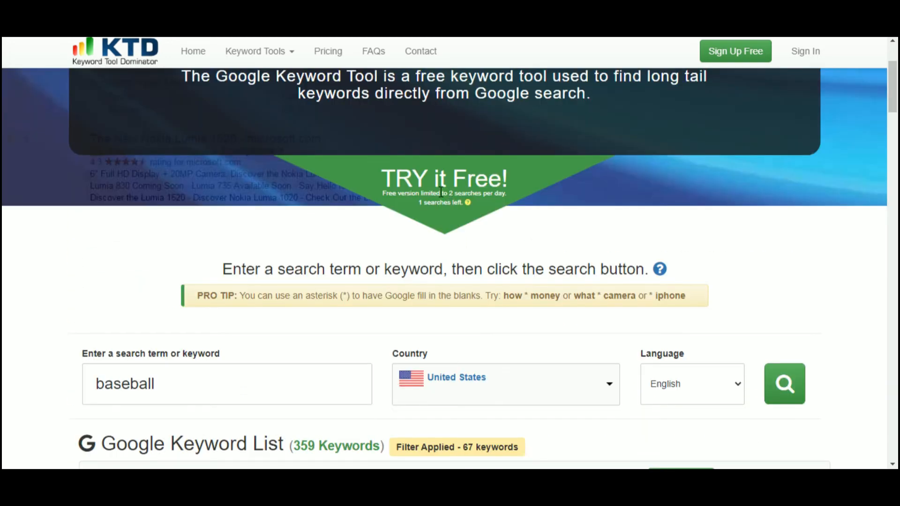
Generate a new Google keyword list for the wildcard search term "how * baseball"
scroll(253, 272, "down", 2)
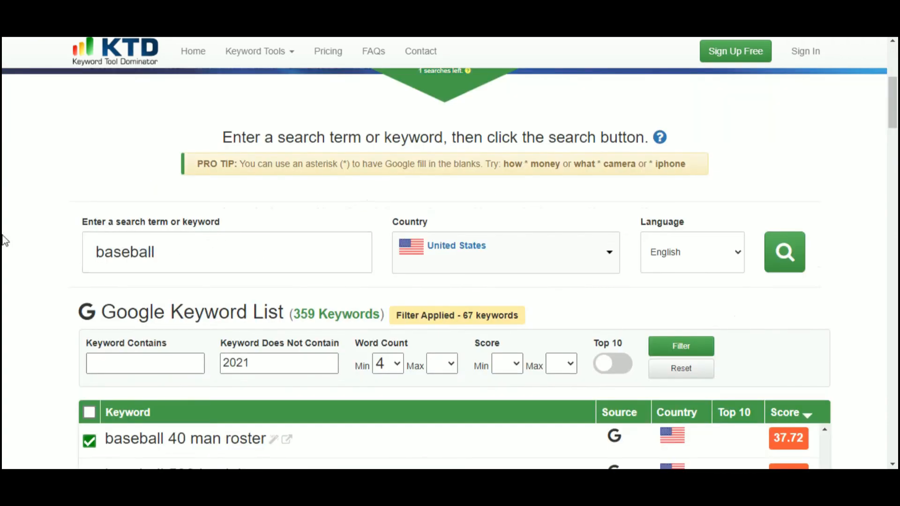
left_click(158, 244)
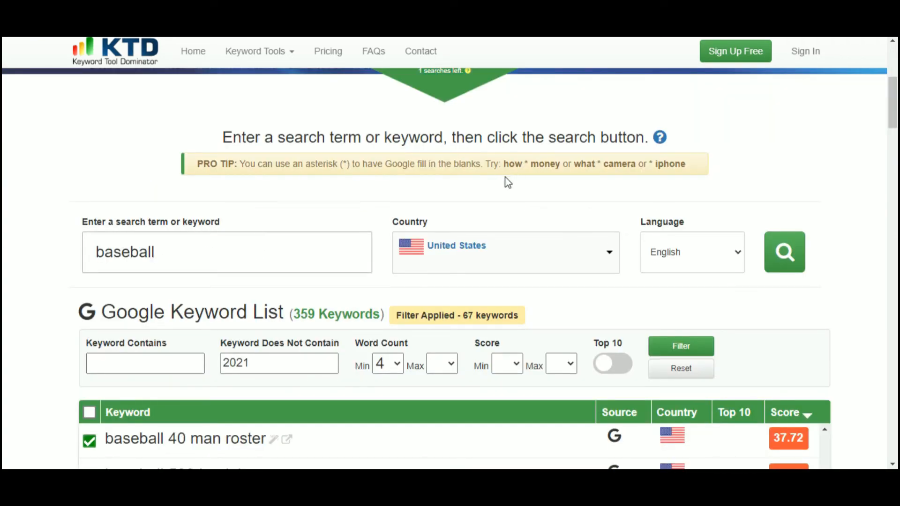
left_click(86, 252)
type("hwo")
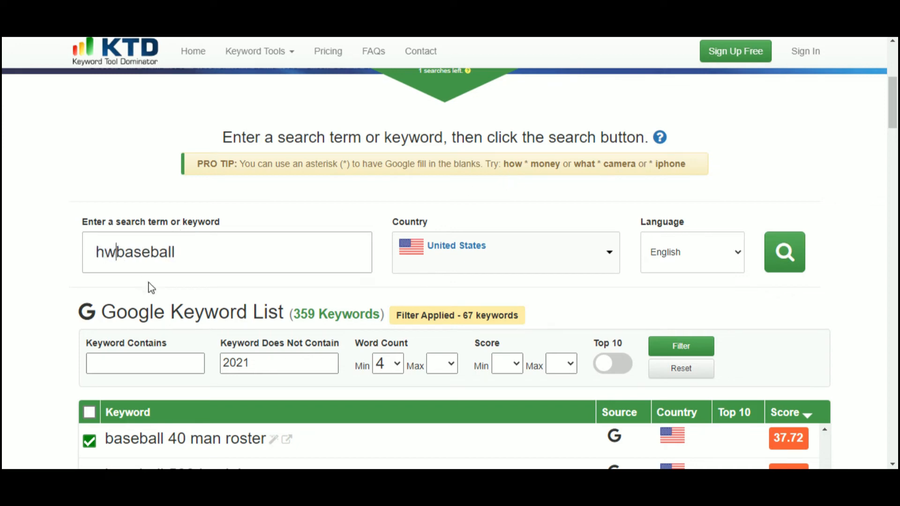
key("BackSpace")
key("BackSpace")
type("ow *")
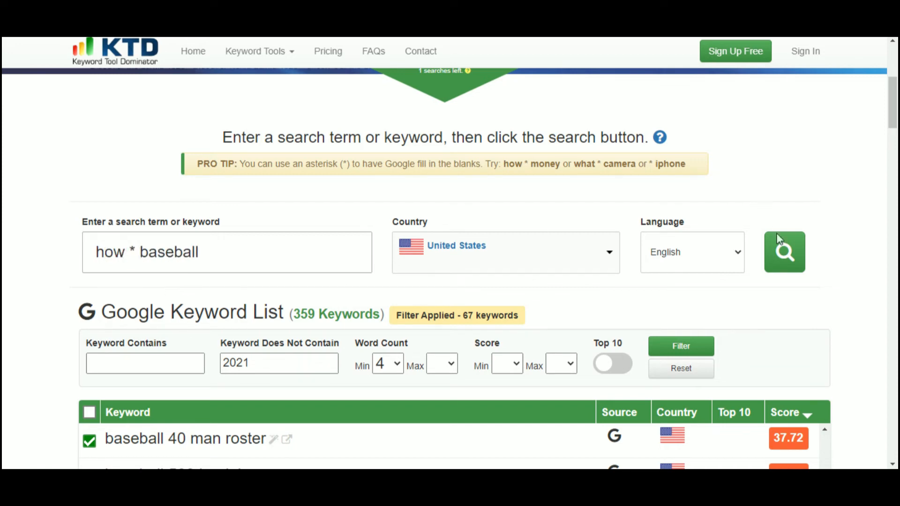
left_click(779, 250)
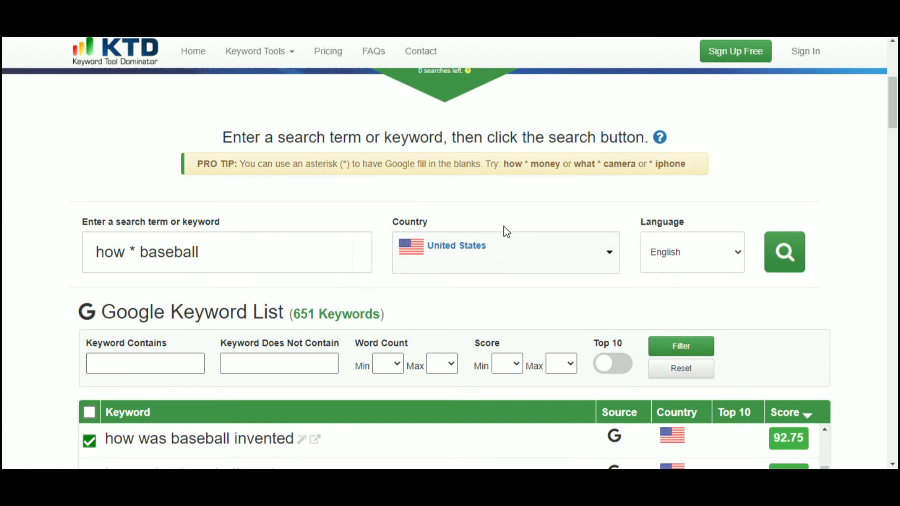
Examine the keyword list for "how * baseball", looking for question keywords that begin with "how"
scroll(506, 231, "down", 3)
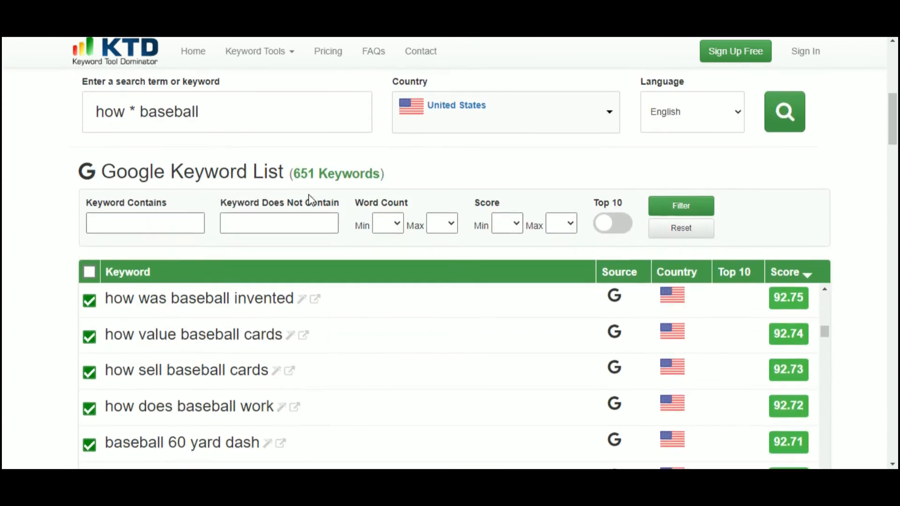
scroll(309, 201, "down", 2)
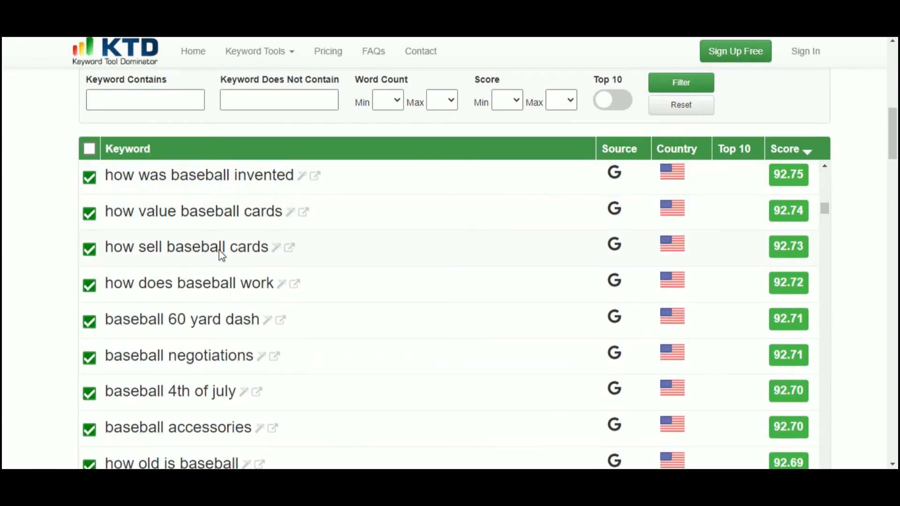
scroll(218, 250, "down", 3)
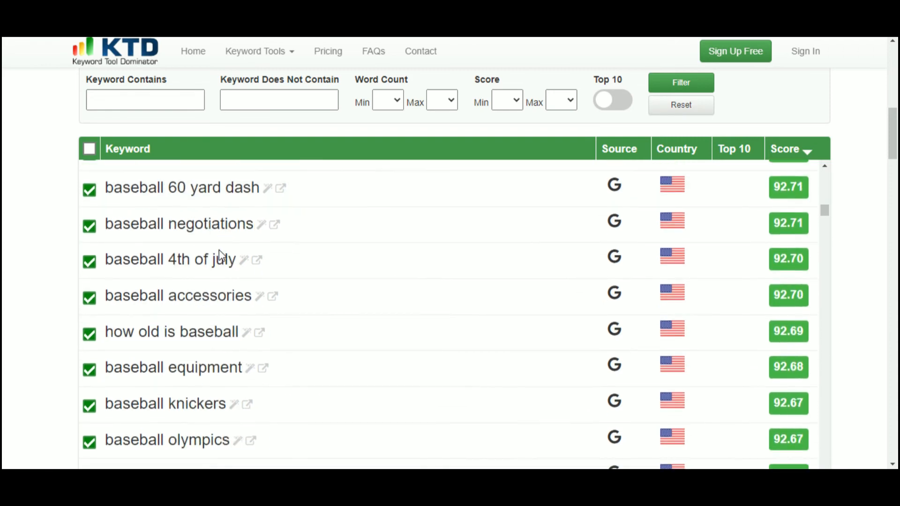
scroll(247, 292, "down", 1)
scroll(249, 287, "down", 15)
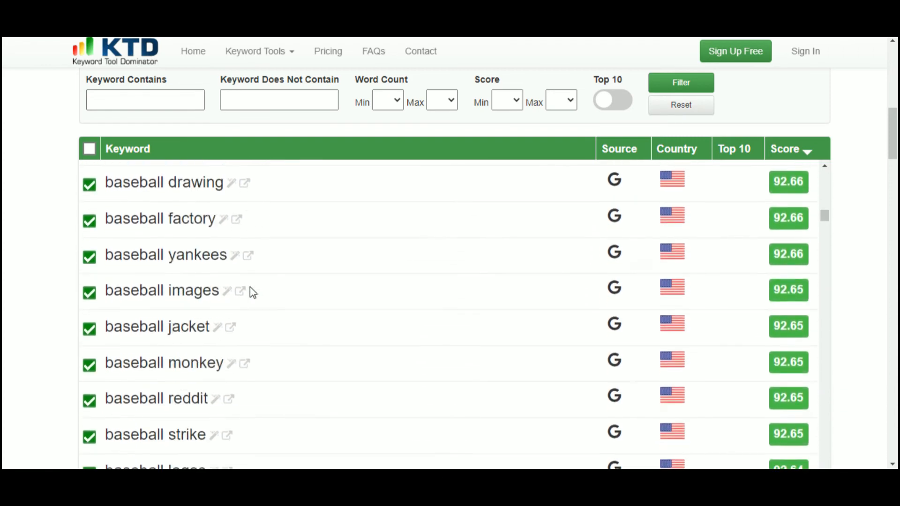
scroll(249, 287, "down", 6)
scroll(250, 287, "up", 5)
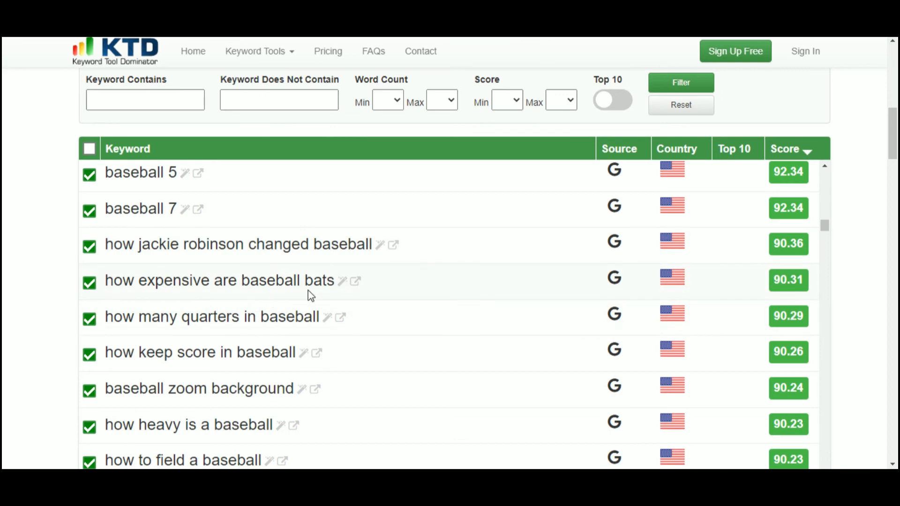
scroll(309, 296, "down", 3)
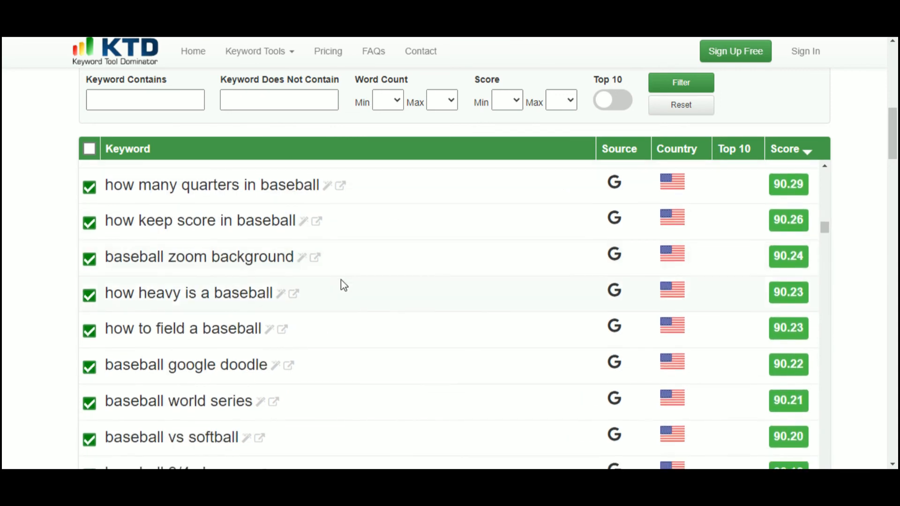
scroll(341, 280, "down", 4)
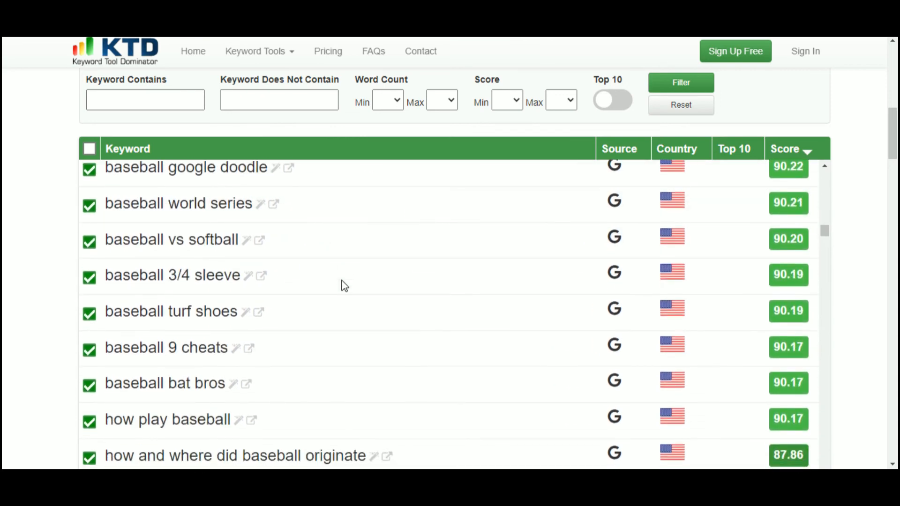
scroll(344, 286, "down", 20)
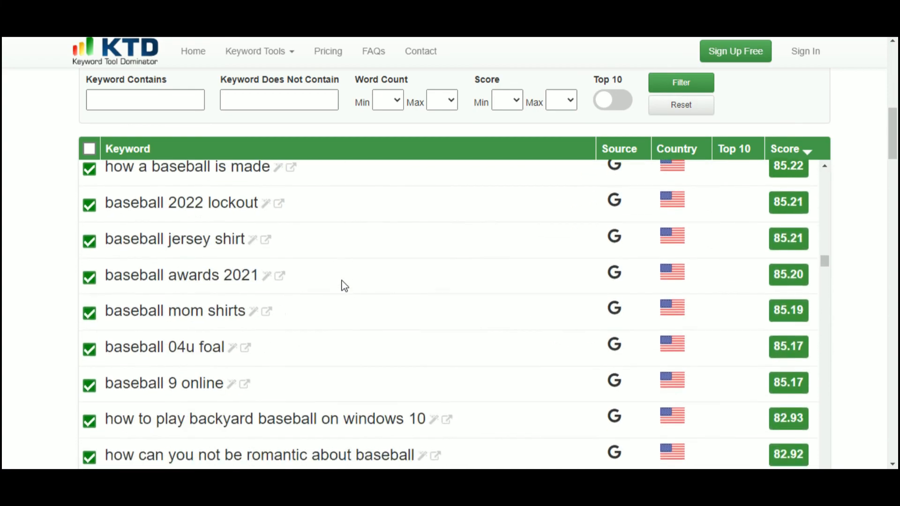
scroll(344, 286, "down", 5)
scroll(351, 323, "up", 15)
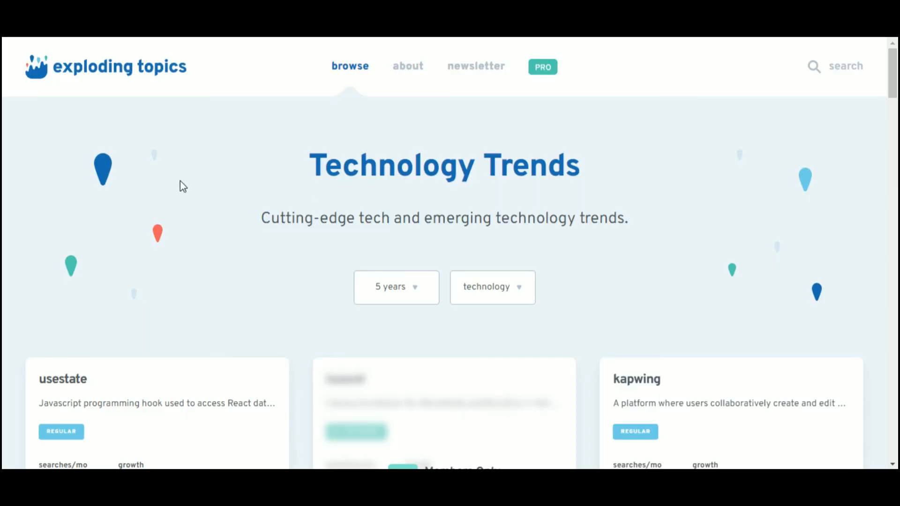
Switch to Exploding Topics, set the technology trends time span to 3 months and look at the first topic cards
left_click(388, 287)
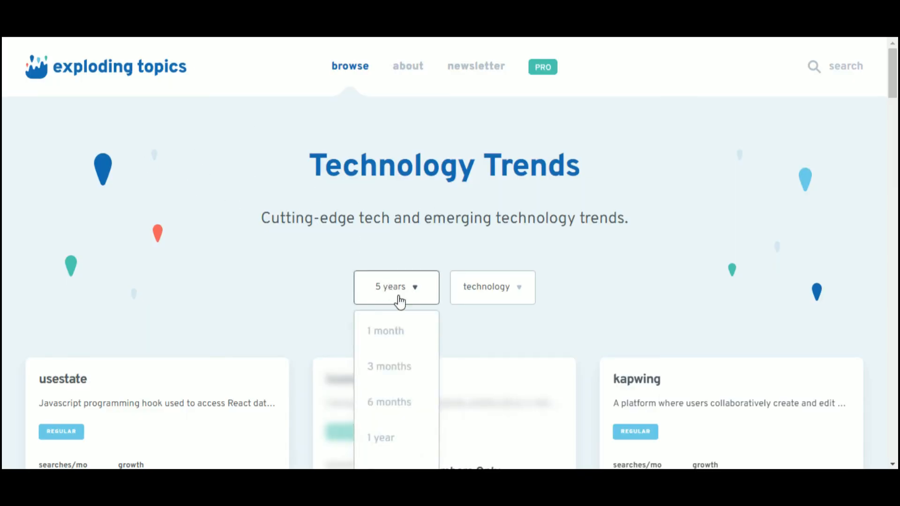
scroll(408, 302, "down", 3)
scroll(389, 311, "down", 3)
scroll(392, 304, "up", 1)
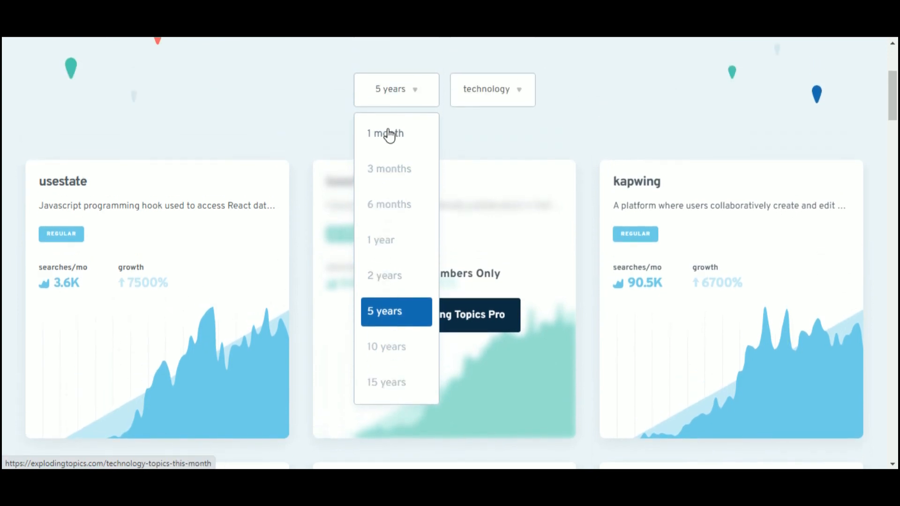
left_click(388, 172)
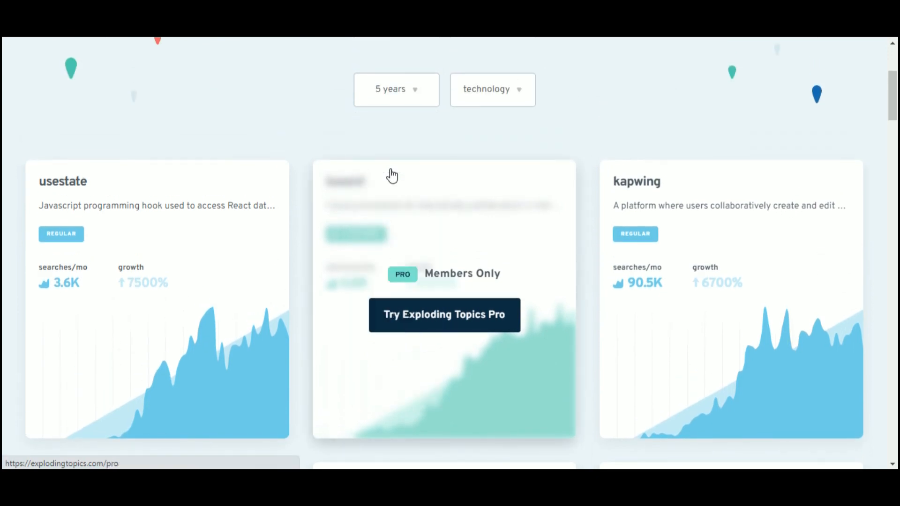
scroll(478, 176, "down", 3)
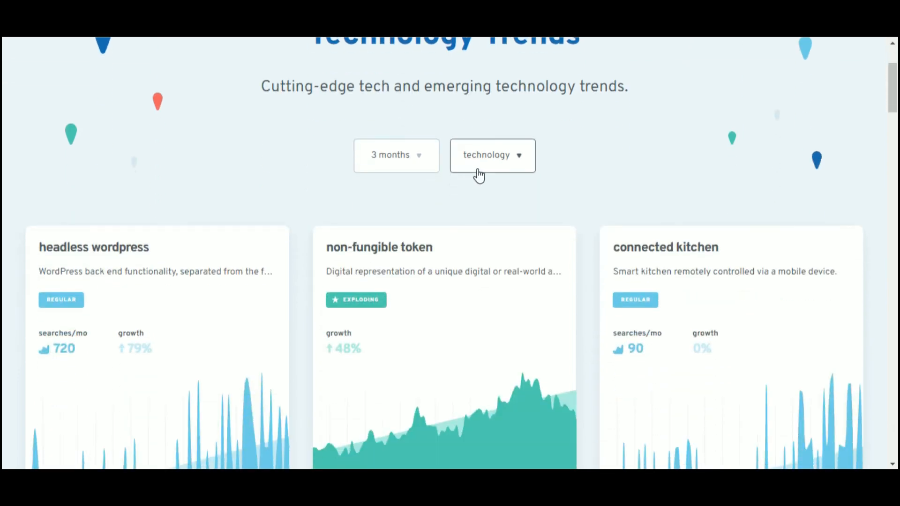
scroll(478, 176, "down", 3)
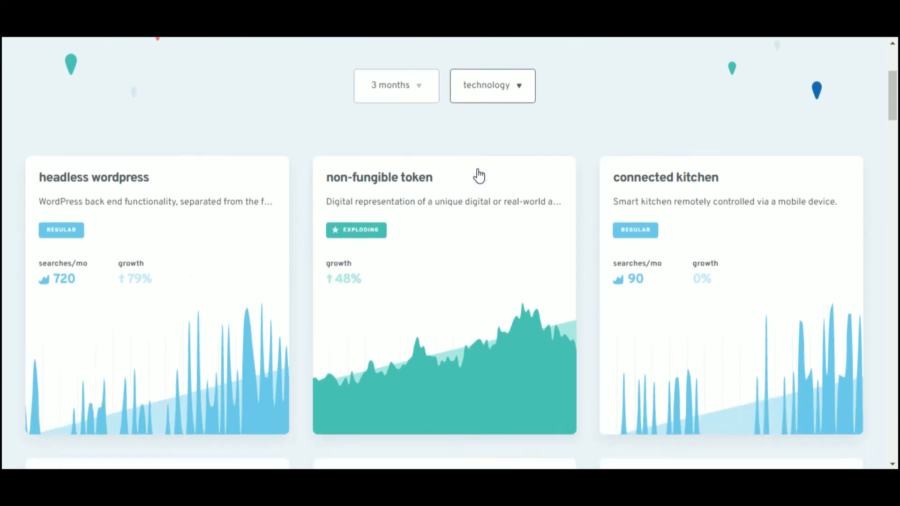